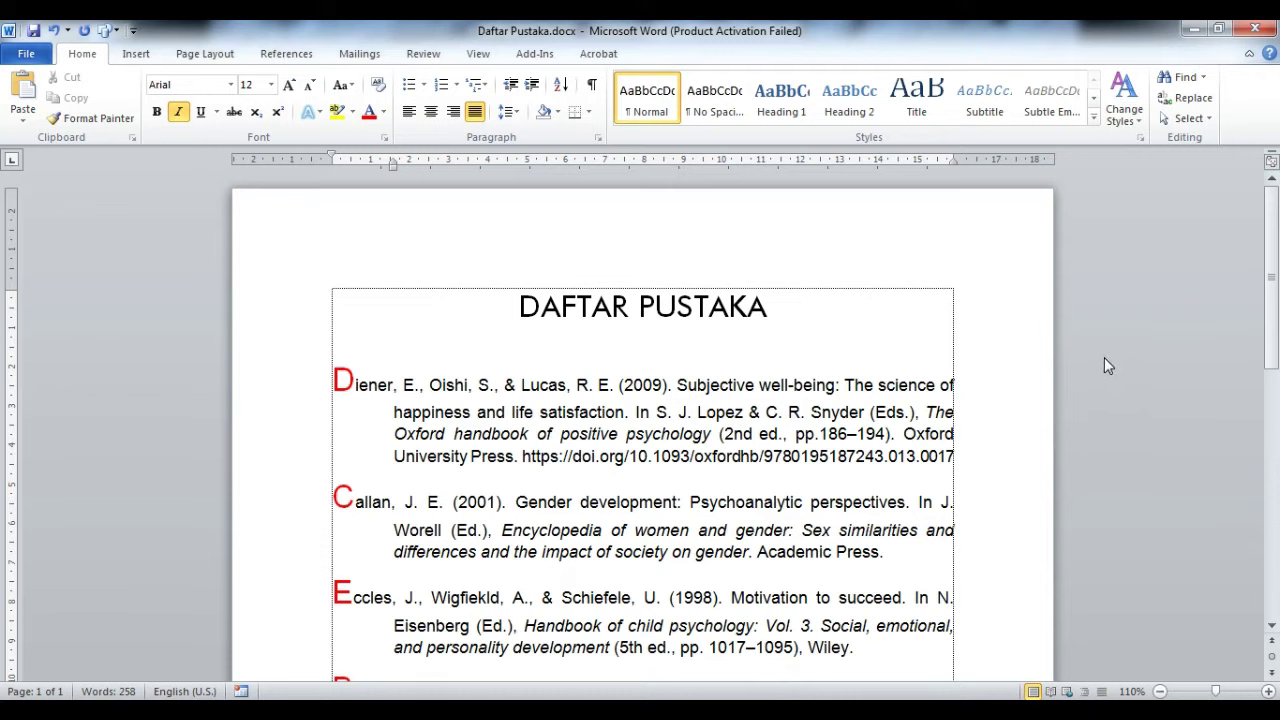
Select the DAFTAR PUSTAKA title together with the reference entries
{"action": "left_click", "coordinate": [1038, 328]}
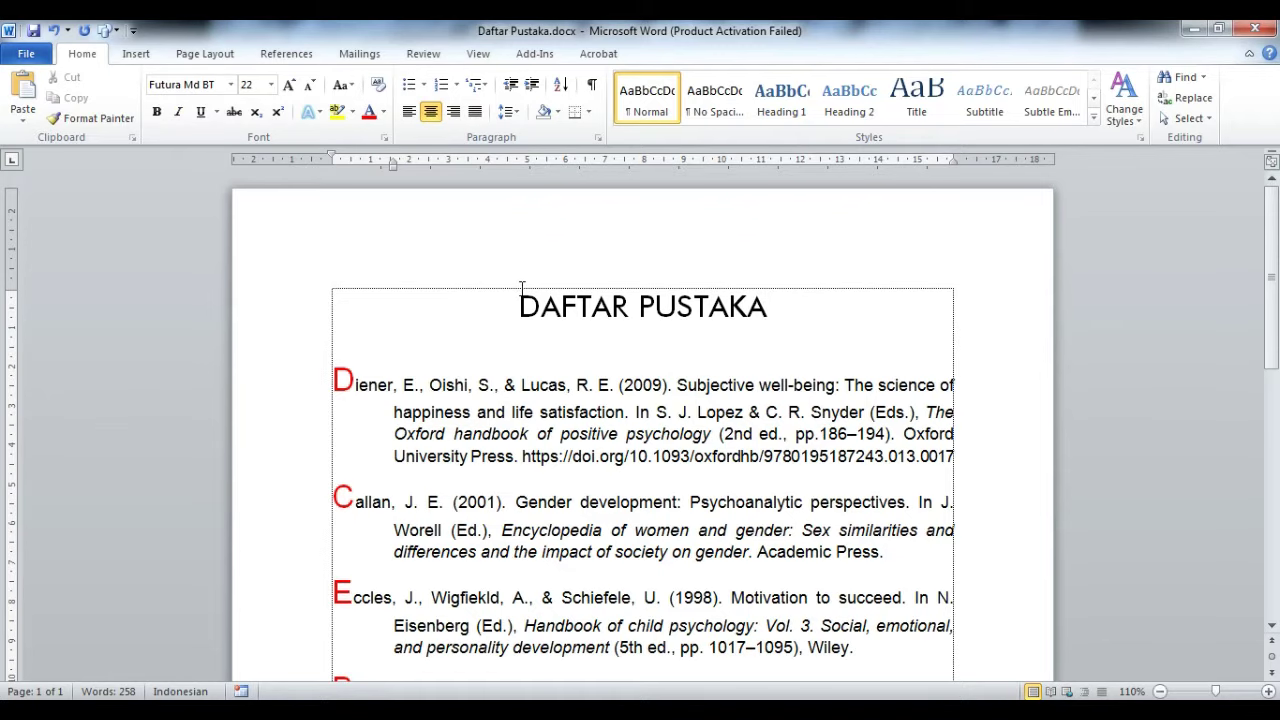
{"action": "scroll", "coordinate": [521, 288], "scroll_direction": "down", "scroll_amount": 1}
{"action": "scroll", "coordinate": [521, 288], "scroll_direction": "down", "scroll_amount": 1}
{"action": "scroll", "coordinate": [700, 330], "scroll_direction": "down", "scroll_amount": 1}
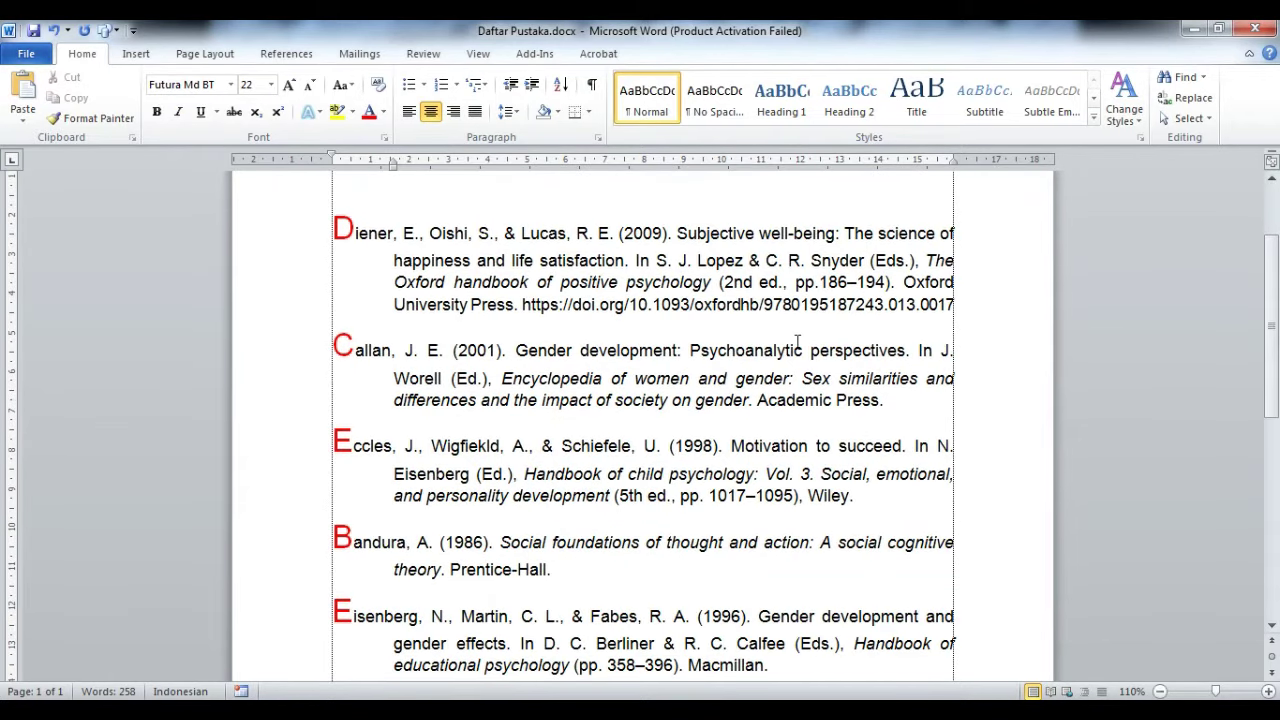
{"action": "scroll", "coordinate": [797, 342], "scroll_direction": "down", "scroll_amount": 2}
{"action": "scroll", "coordinate": [801, 346], "scroll_direction": "down", "scroll_amount": 2}
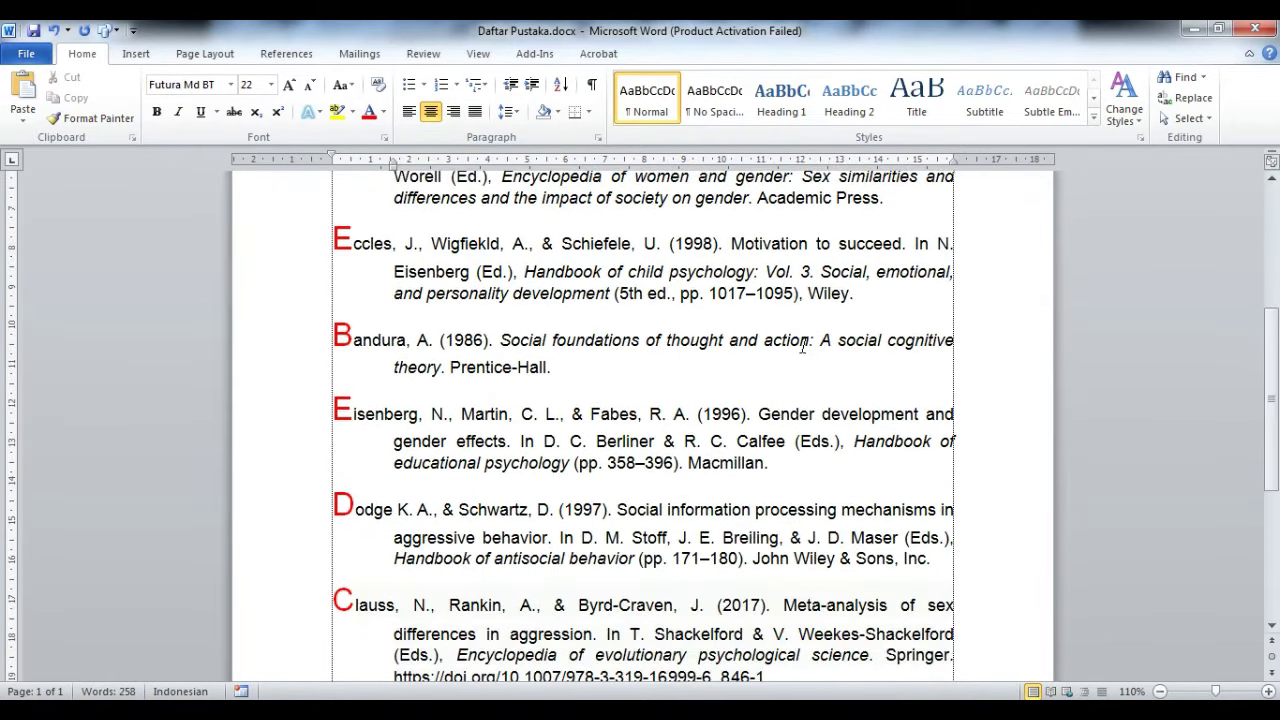
{"action": "scroll", "coordinate": [802, 346], "scroll_direction": "down", "scroll_amount": 3}
{"action": "scroll", "coordinate": [805, 348], "scroll_direction": "down", "scroll_amount": 1}
{"action": "scroll", "coordinate": [901, 377], "scroll_direction": "down", "scroll_amount": 1}
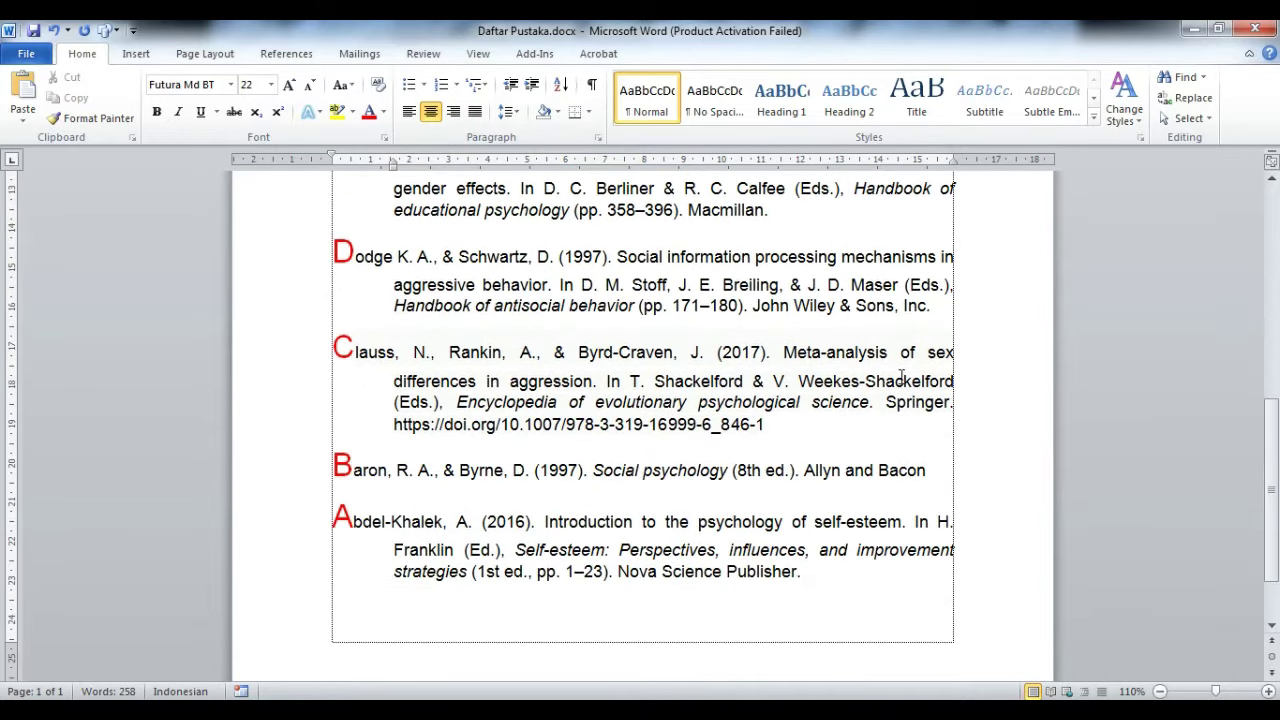
{"action": "scroll", "coordinate": [939, 401], "scroll_direction": "up", "scroll_amount": 1}
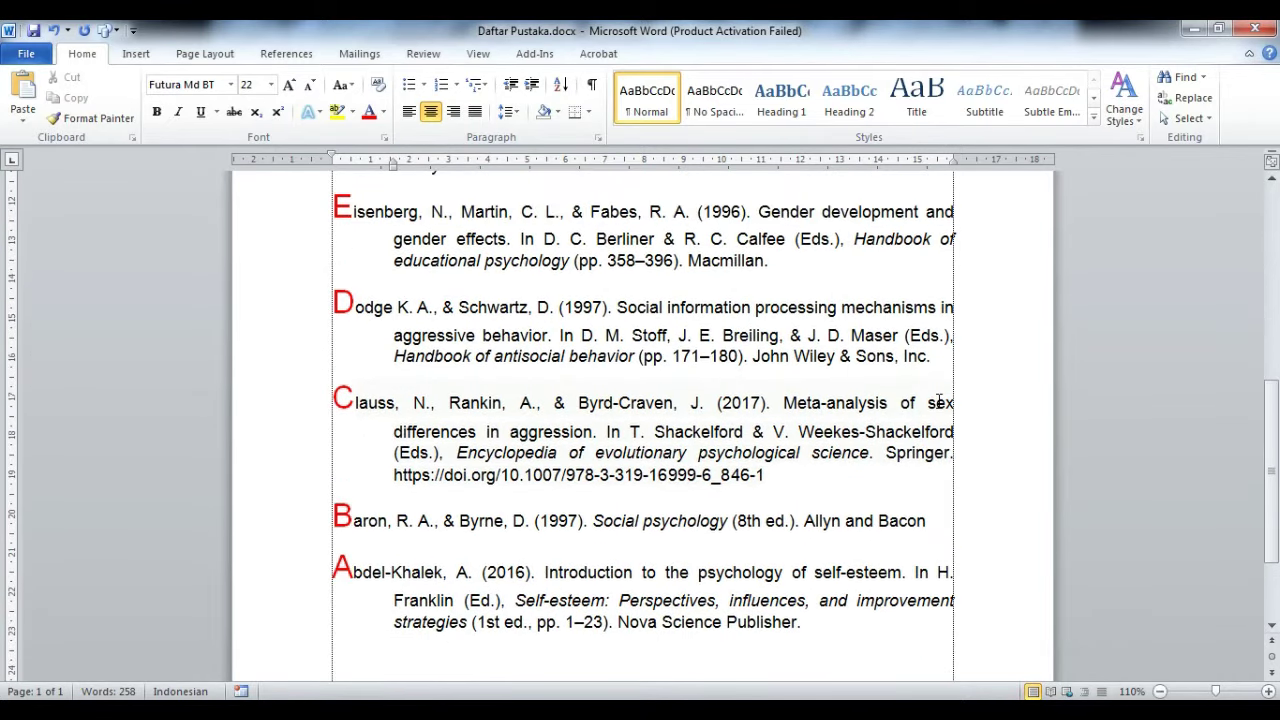
{"action": "scroll", "coordinate": [939, 401], "scroll_direction": "up", "scroll_amount": 1}
{"action": "scroll", "coordinate": [936, 403], "scroll_direction": "up", "scroll_amount": 4}
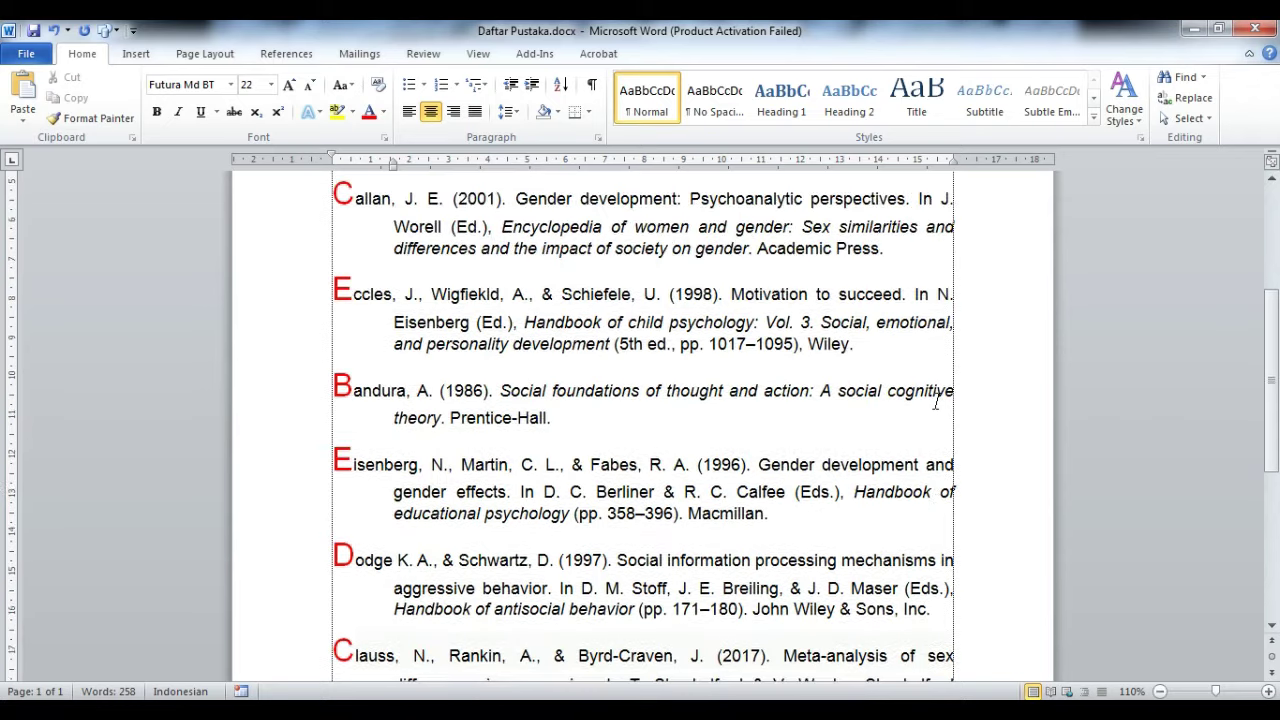
{"action": "scroll", "coordinate": [936, 403], "scroll_direction": "down", "scroll_amount": 7}
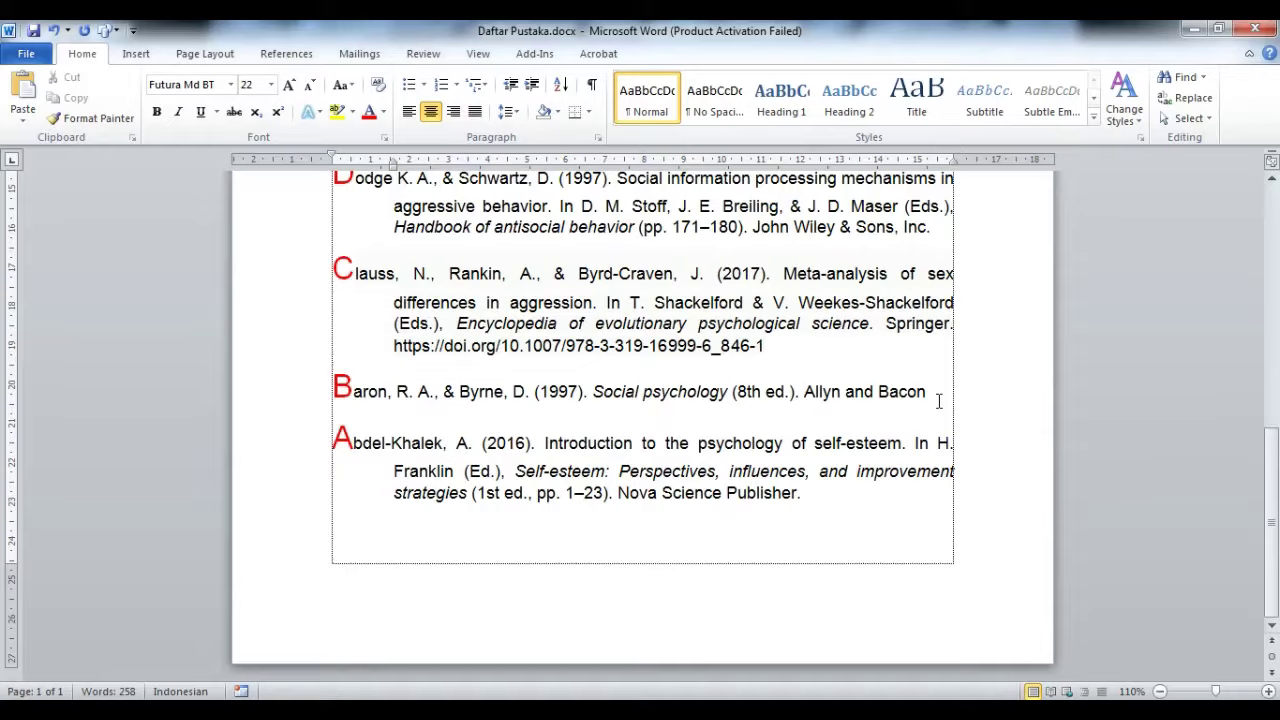
{"action": "scroll", "coordinate": [939, 402], "scroll_direction": "up", "scroll_amount": 2}
{"action": "scroll", "coordinate": [939, 402], "scroll_direction": "up", "scroll_amount": 2}
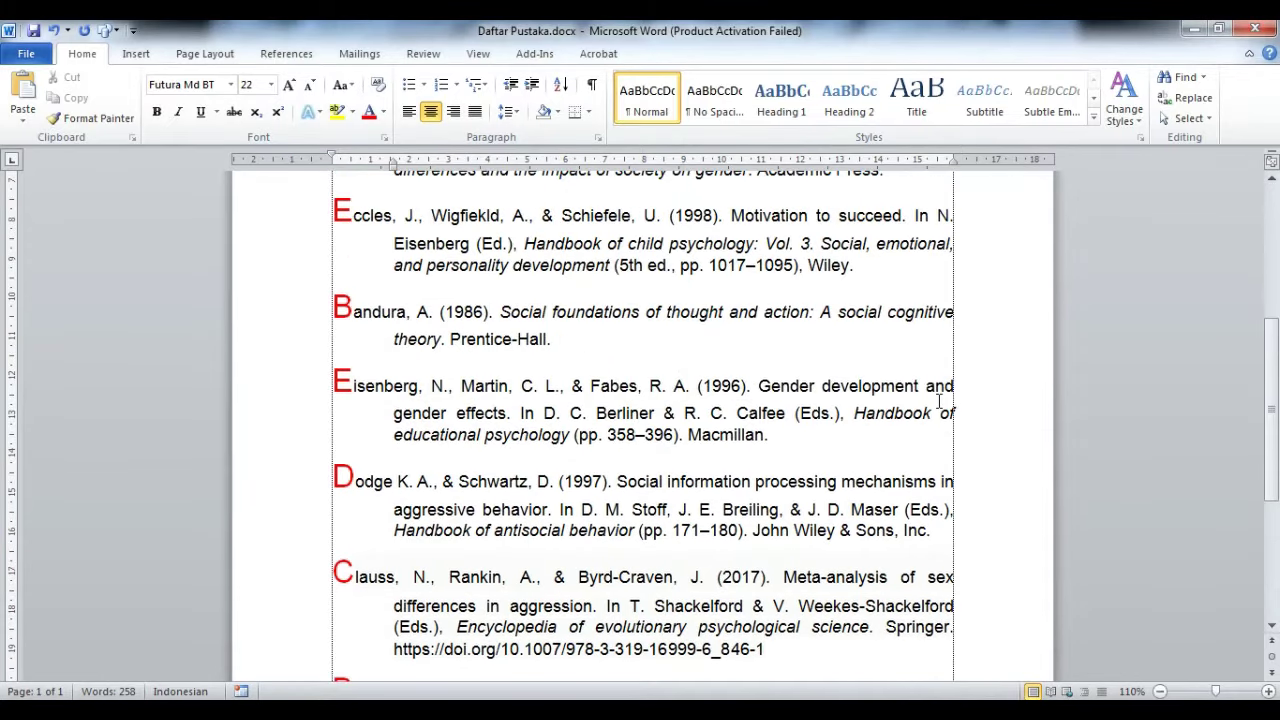
{"action": "scroll", "coordinate": [939, 402], "scroll_direction": "up", "scroll_amount": 2}
{"action": "scroll", "coordinate": [937, 402], "scroll_direction": "up", "scroll_amount": 2}
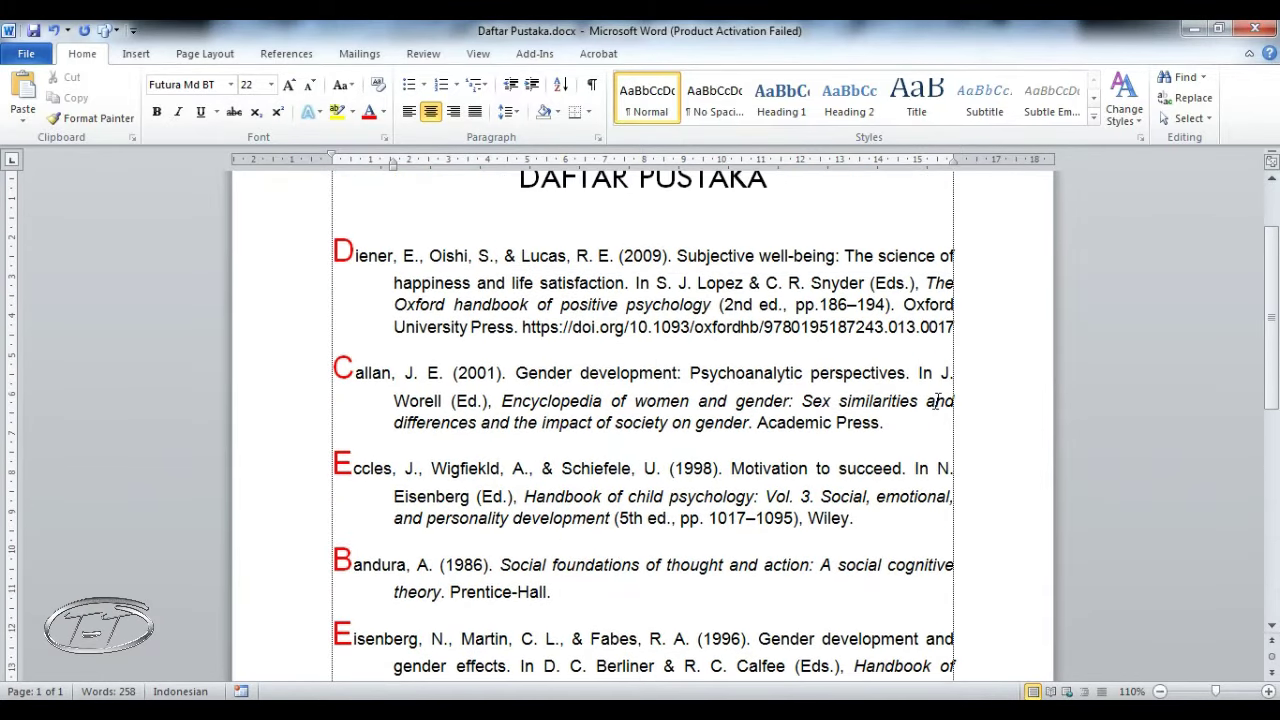
{"action": "scroll", "coordinate": [939, 402], "scroll_direction": "up", "scroll_amount": 1}
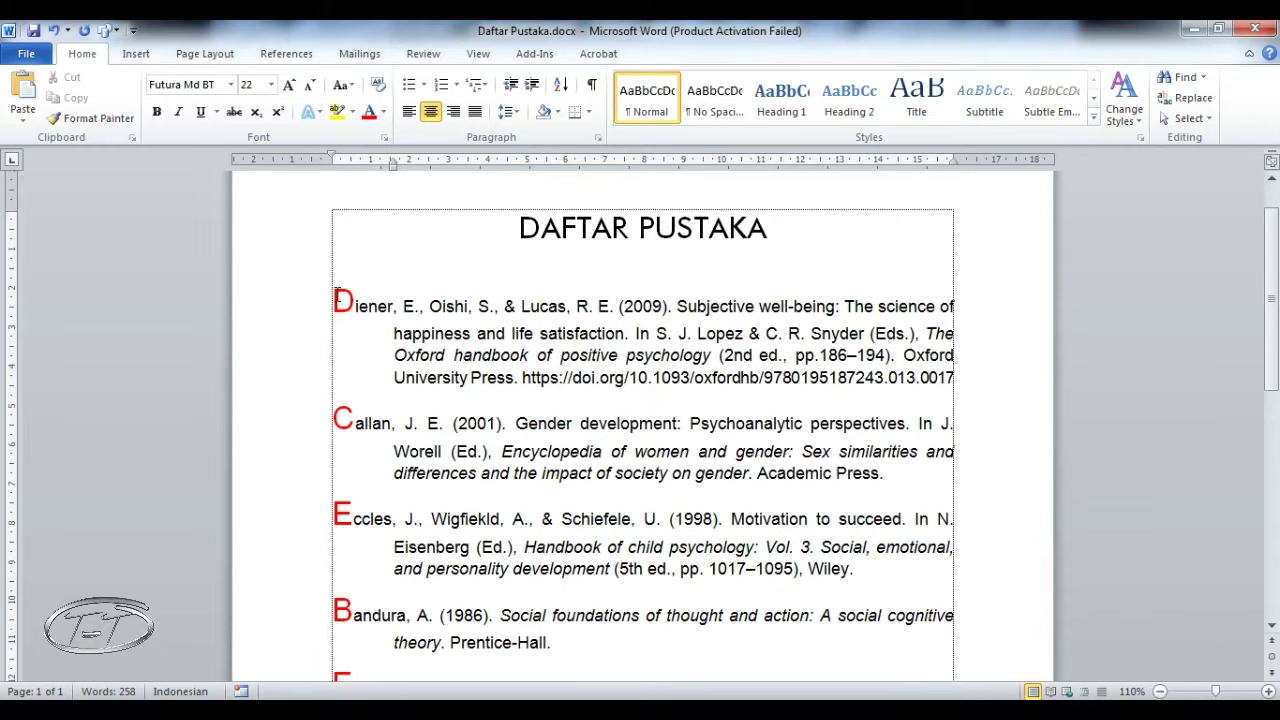
{"action": "mouse_move", "coordinate": [337, 297]}
{"action": "left_mouse_down"}
{"action": "mouse_move", "coordinate": [955, 680]}
{"action": "mouse_move", "coordinate": [814, 604]}
{"action": "left_mouse_up"}
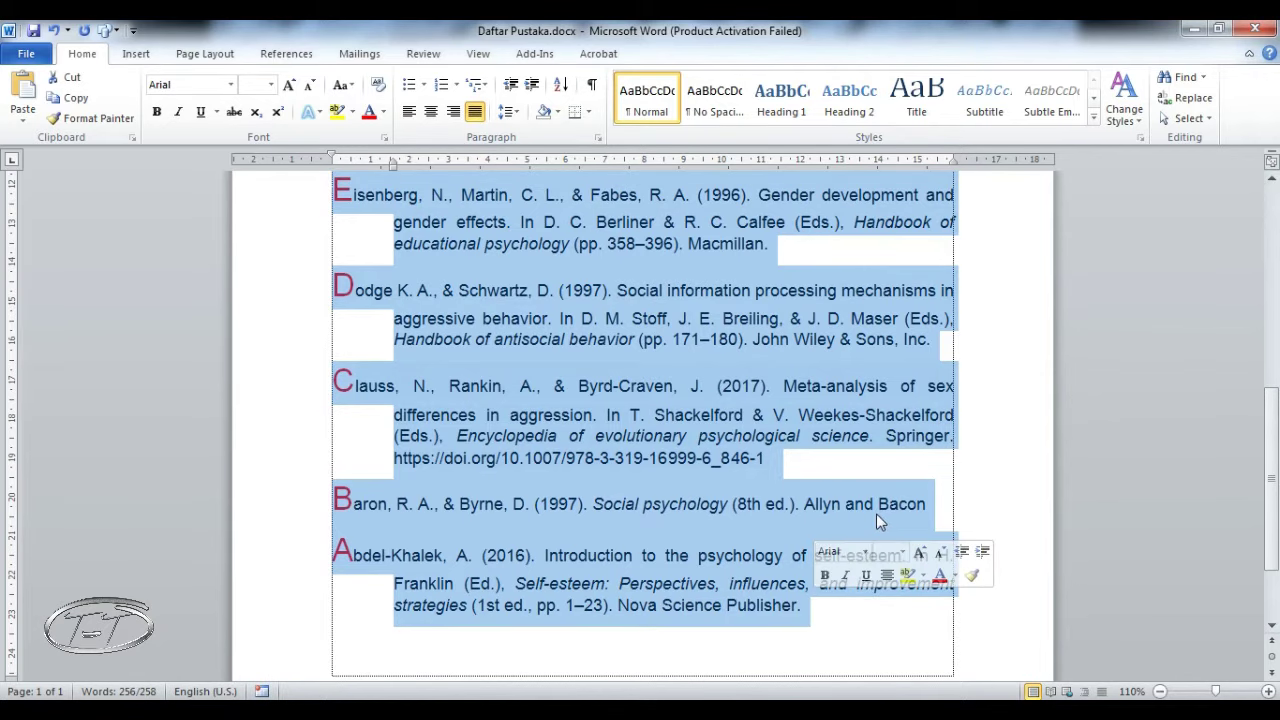
Sort the list by paragraphs as text in ascending A–Z order
{"action": "scroll", "coordinate": [874, 520], "scroll_direction": "up", "scroll_amount": 4}
{"action": "scroll", "coordinate": [850, 505], "scroll_direction": "up", "scroll_amount": 2}
{"action": "scroll", "coordinate": [828, 492], "scroll_direction": "up", "scroll_amount": 4}
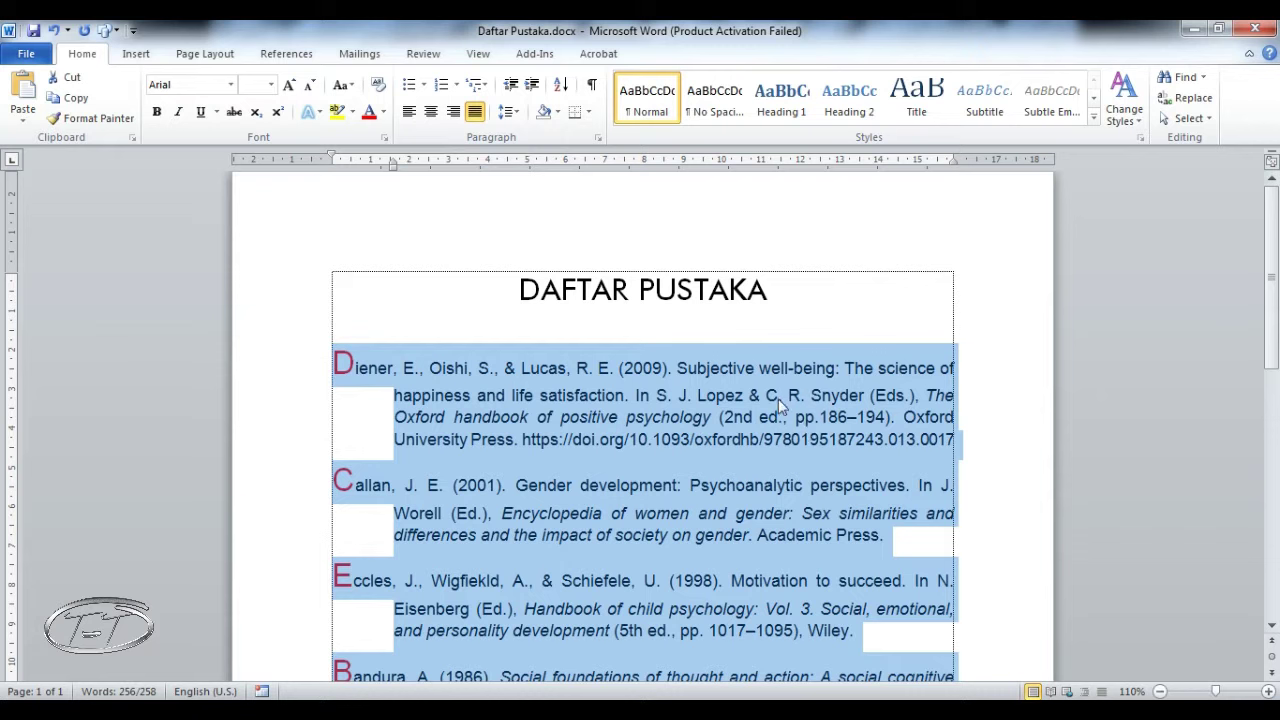
{"action": "left_click", "coordinate": [823, 328]}
{"action": "left_click", "coordinate": [822, 328]}
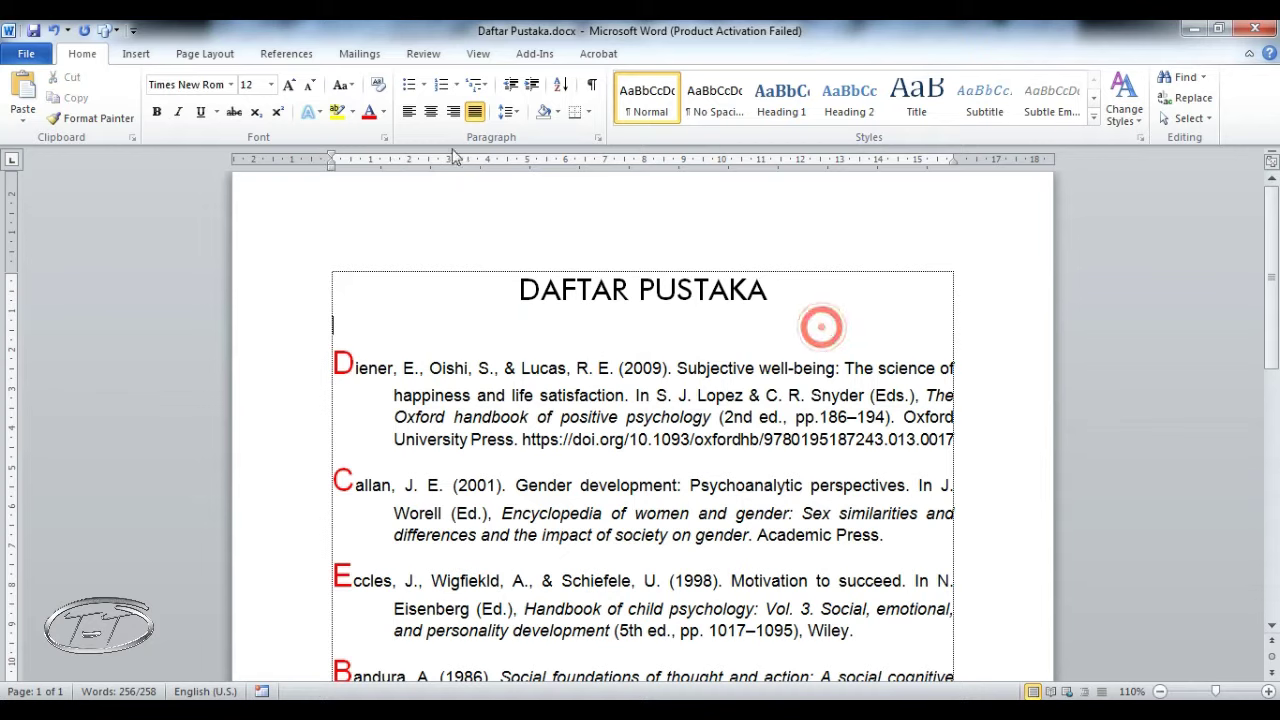
{"action": "left_click", "coordinate": [562, 85]}
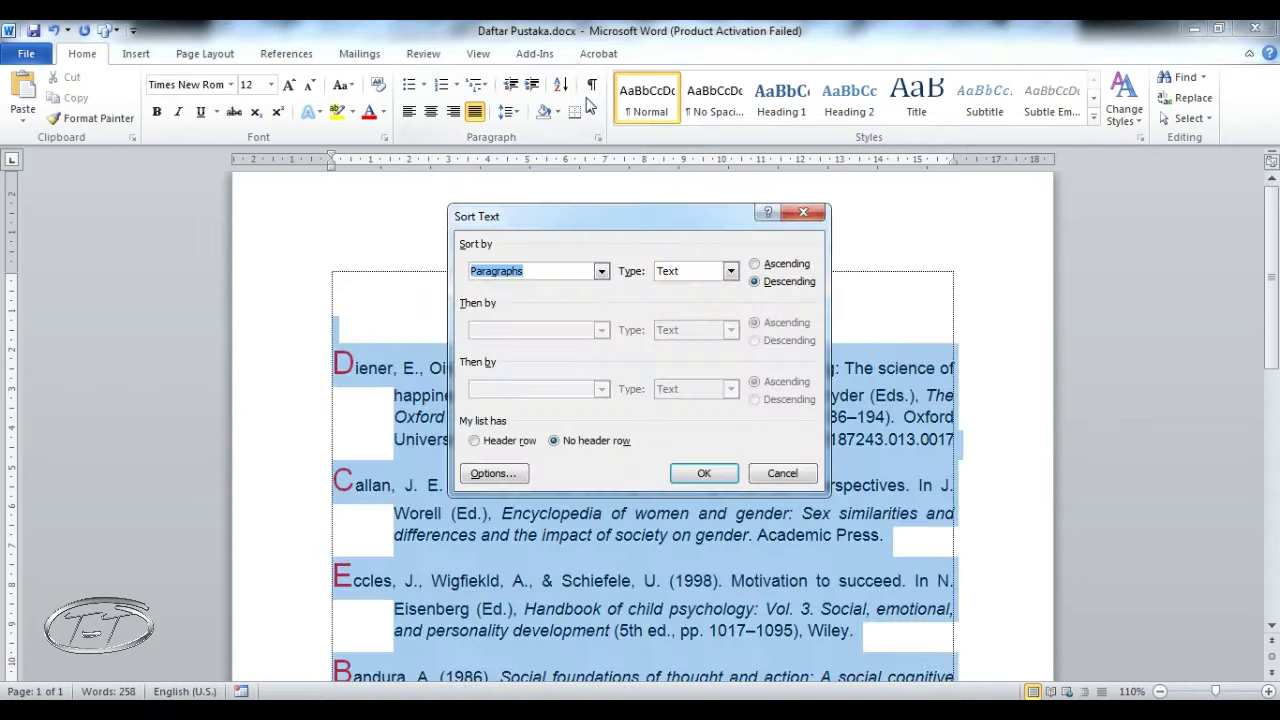
{"action": "left_click", "coordinate": [754, 263]}
{"action": "left_click", "coordinate": [705, 475]}
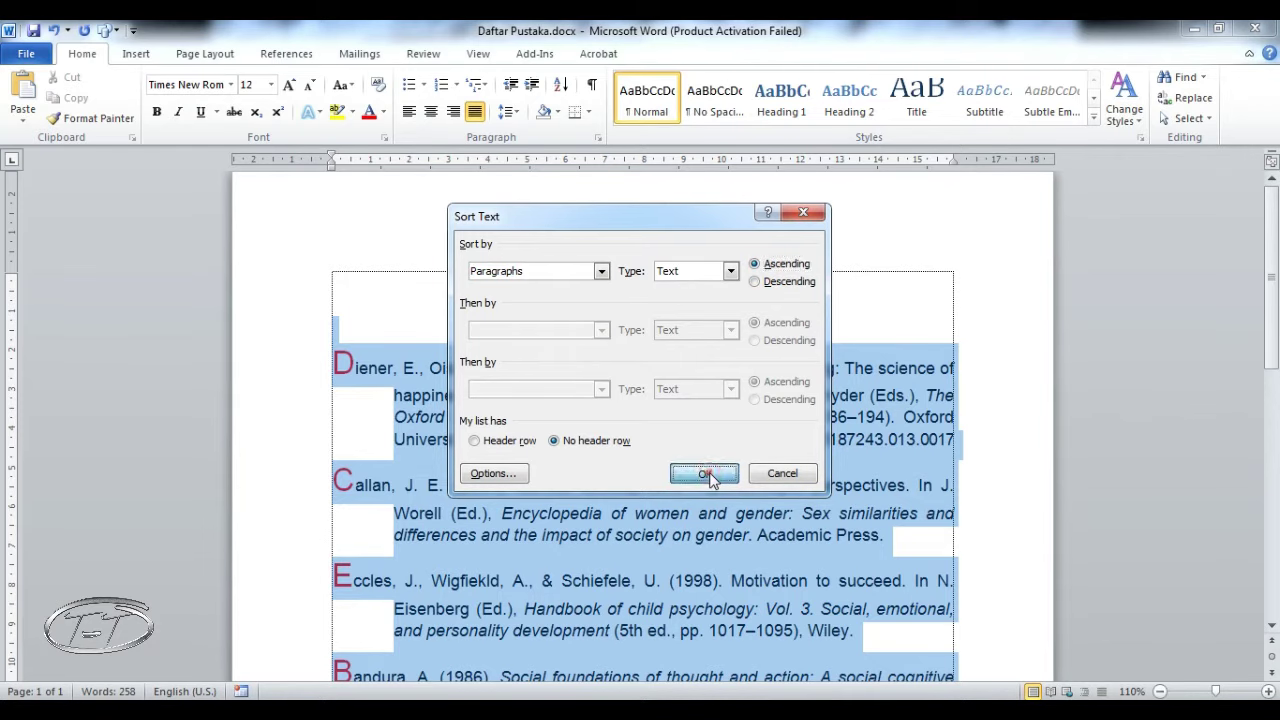
{"action": "scroll", "coordinate": [696, 437], "scroll_direction": "down", "scroll_amount": 3}
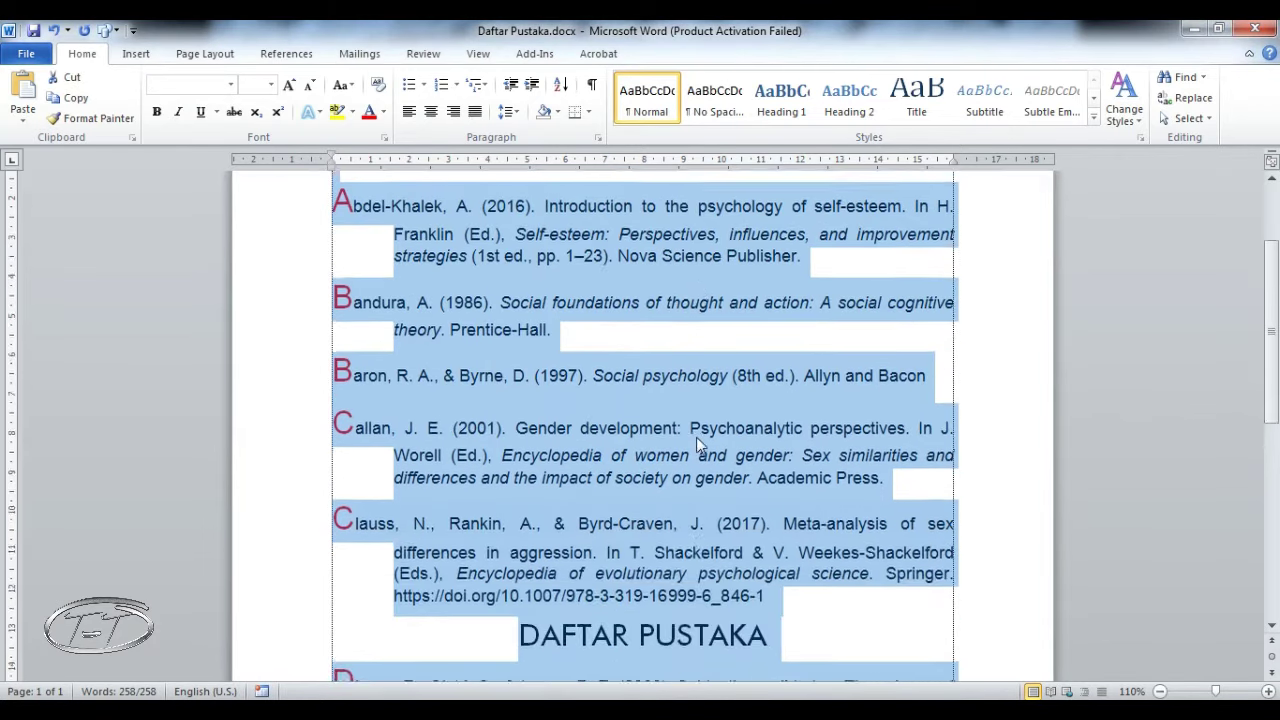
{"action": "scroll", "coordinate": [696, 437], "scroll_direction": "down", "scroll_amount": 3}
{"action": "scroll", "coordinate": [550, 450], "scroll_direction": "down", "scroll_amount": 1}
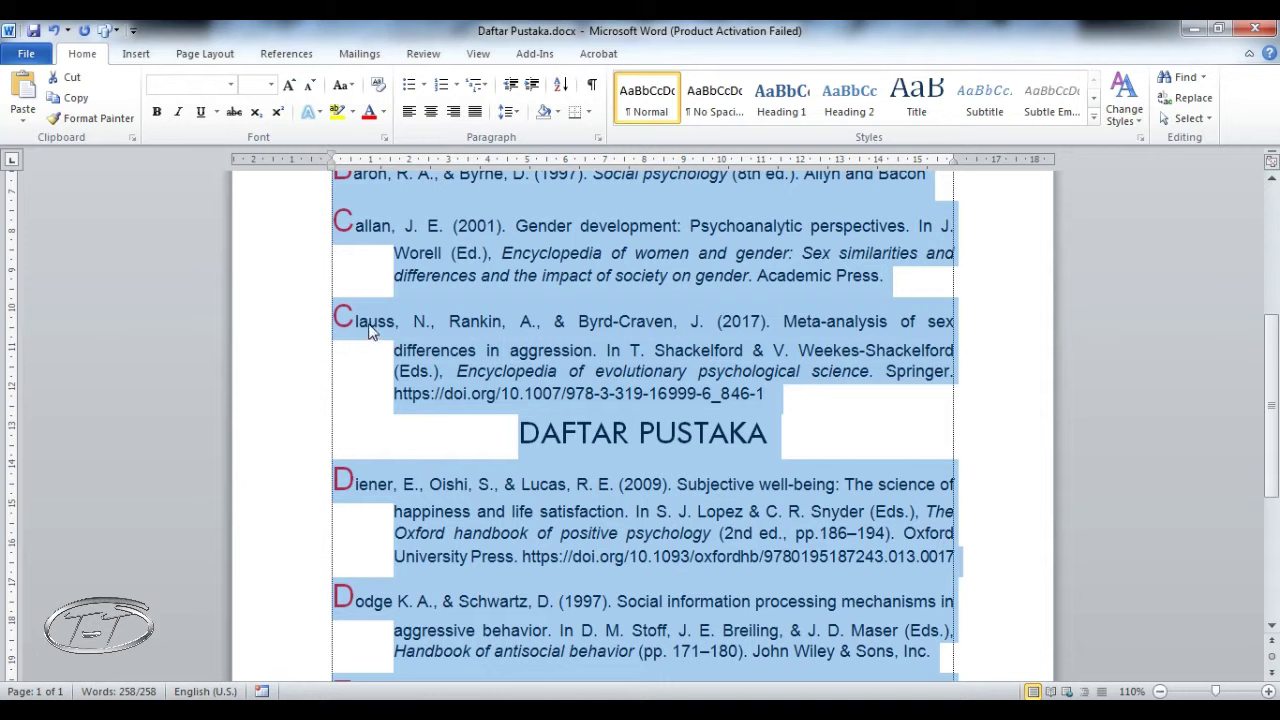
Undo the sort so the title and references return to their original order
{"action": "left_click", "coordinate": [826, 441]}
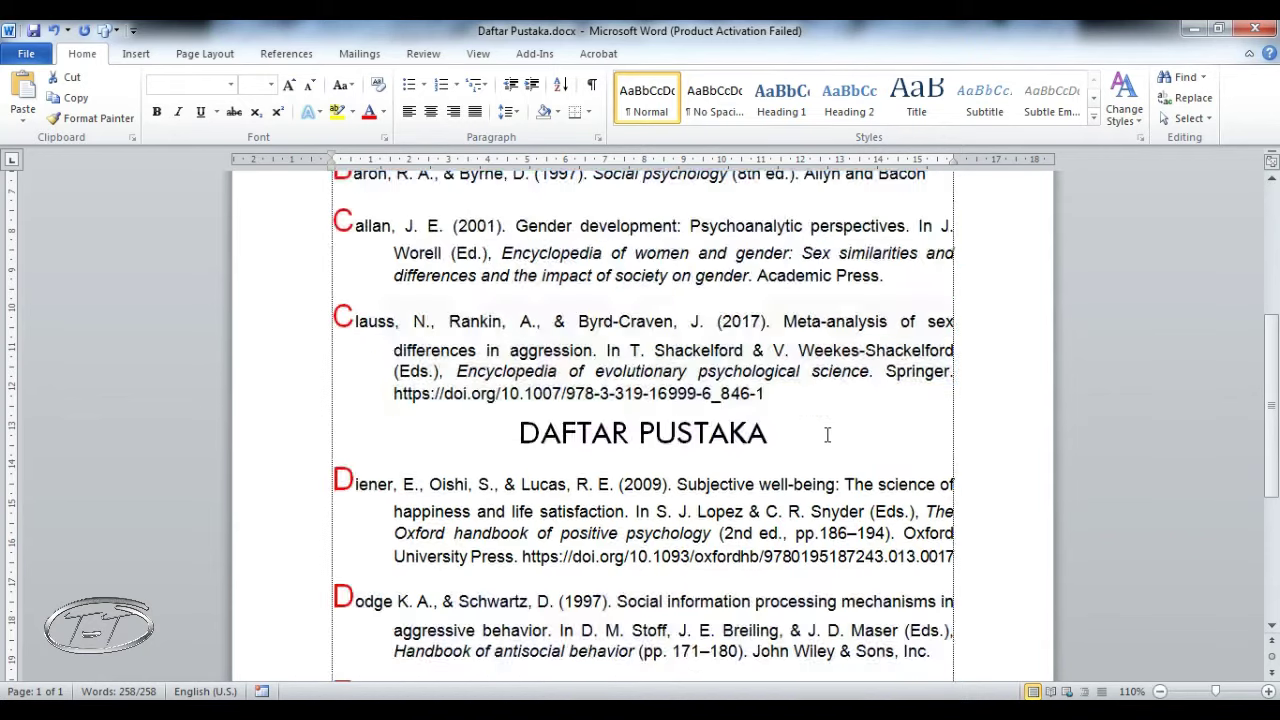
{"action": "key", "text": "ctrl+z"}
{"action": "scroll", "coordinate": [437, 323], "scroll_direction": "up", "scroll_amount": 3}
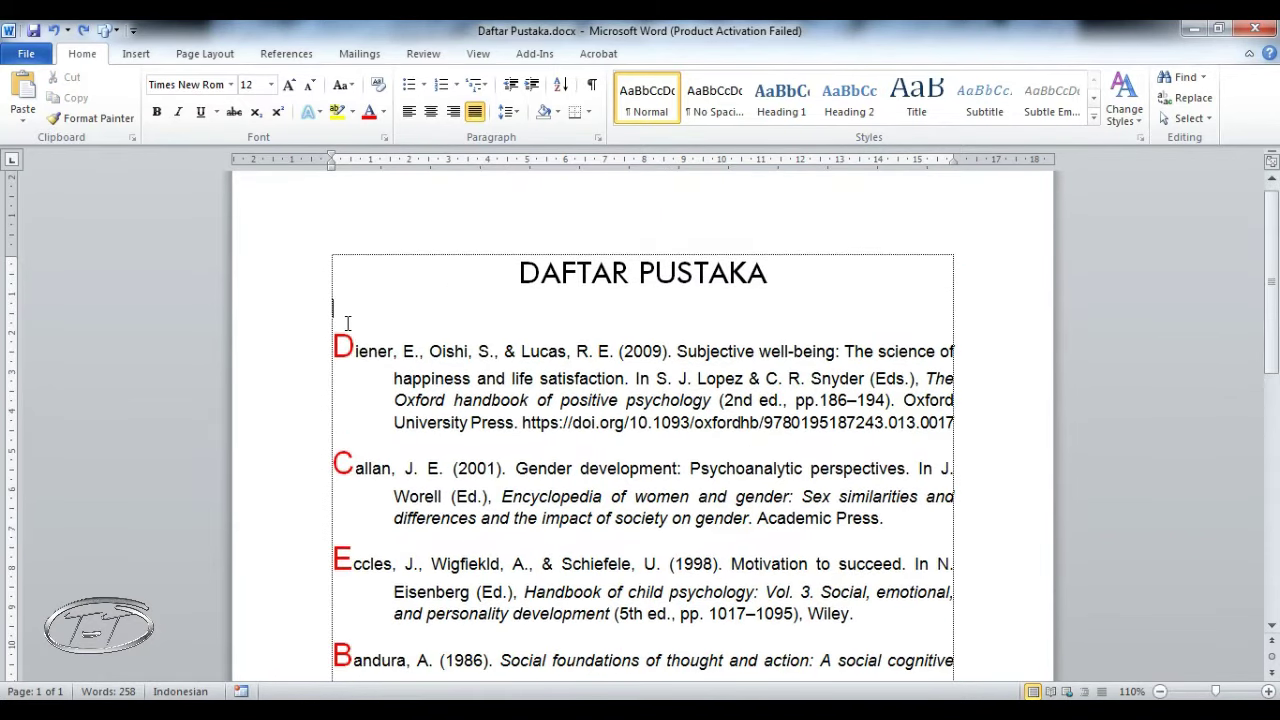
Select only the reference entries, from Diener to the last entry
{"action": "mouse_move", "coordinate": [335, 345]}
{"action": "left_mouse_down"}
{"action": "mouse_move", "coordinate": [812, 690]}
{"action": "mouse_move", "coordinate": [872, 645]}
{"action": "mouse_move", "coordinate": [868, 618]}
{"action": "left_mouse_up"}
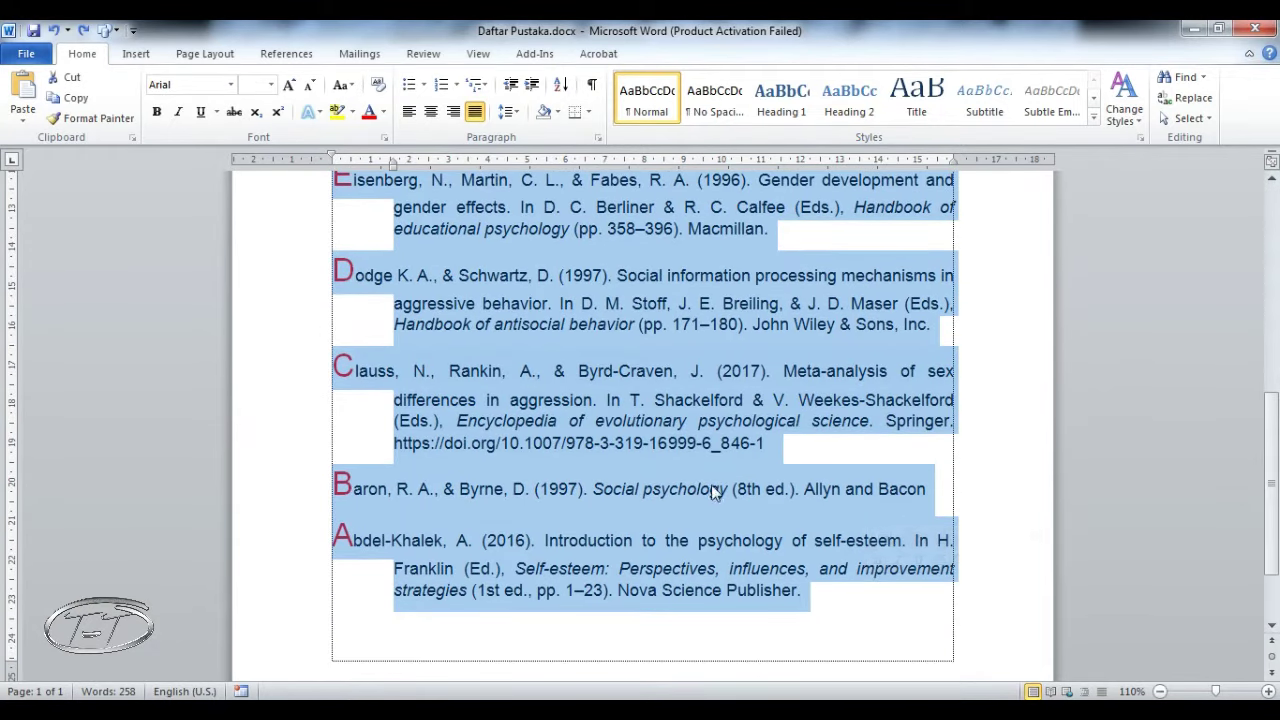
{"action": "scroll", "coordinate": [714, 490], "scroll_direction": "up", "scroll_amount": 10}
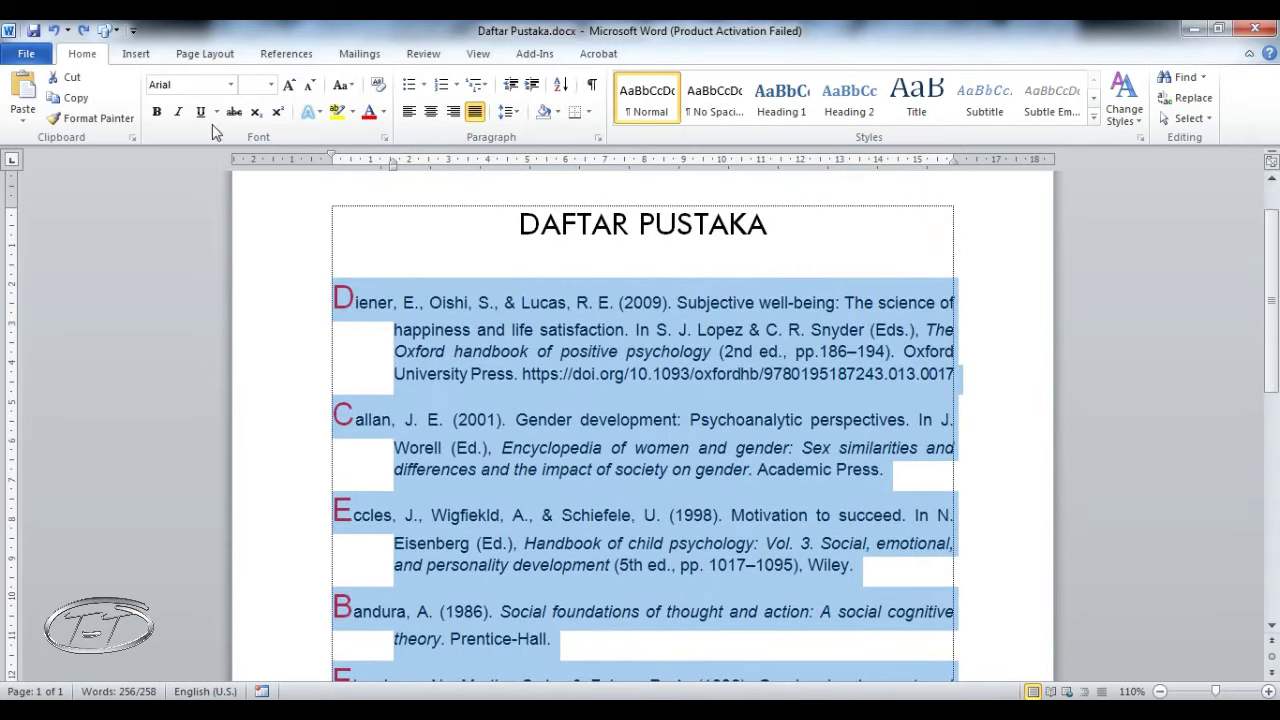
{"action": "left_click", "coordinate": [90, 60]}
Sort the selected references by paragraph as text in descending Z–A order
{"action": "left_click", "coordinate": [561, 87]}
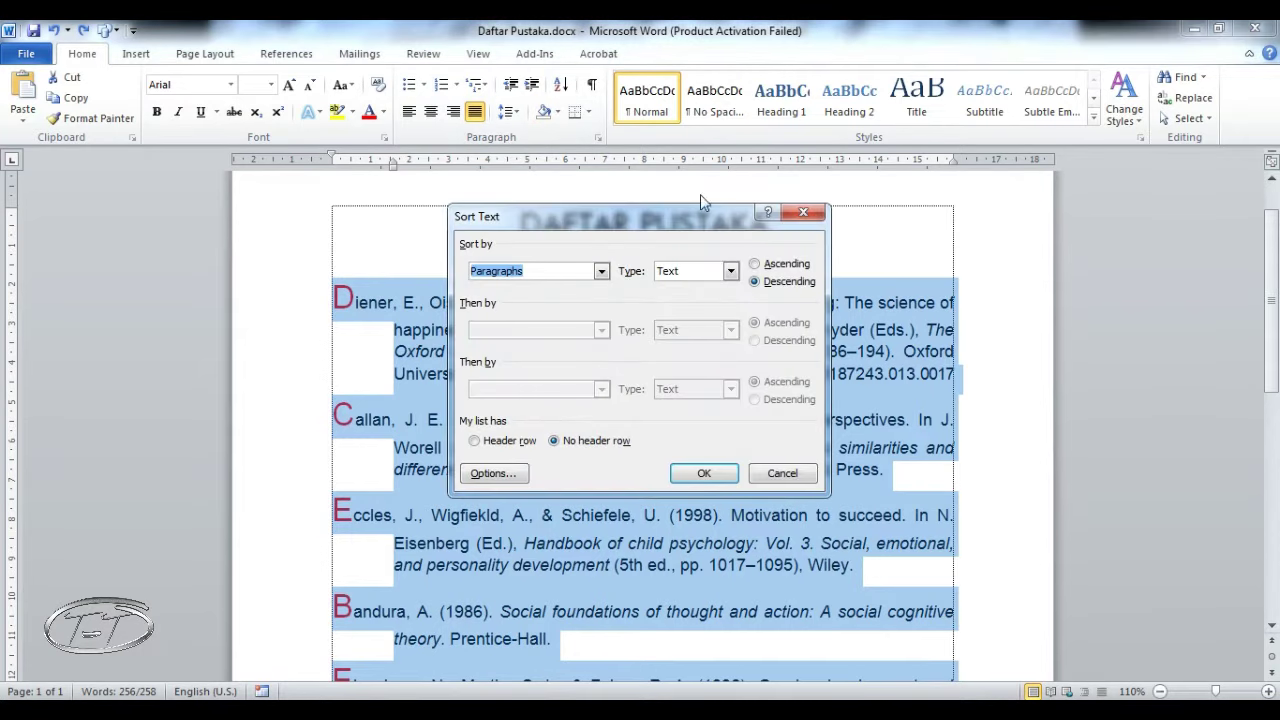
{"action": "left_click", "coordinate": [785, 265]}
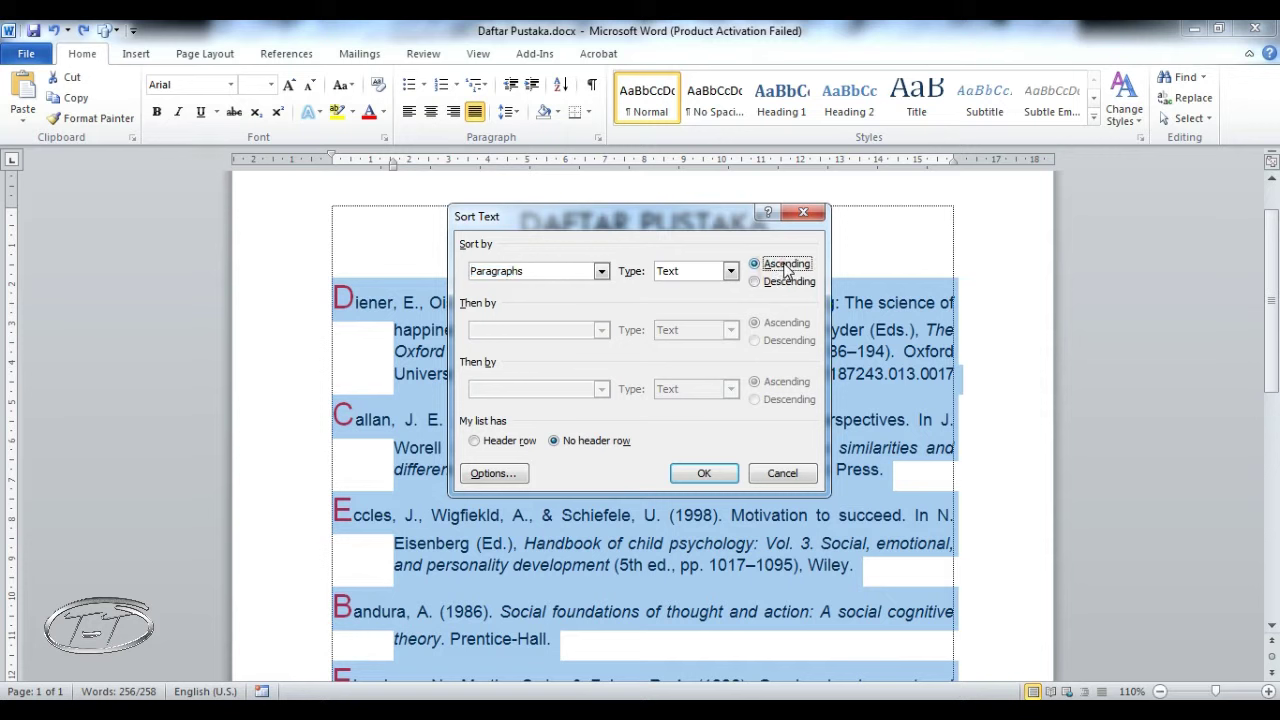
{"action": "left_click", "coordinate": [786, 282]}
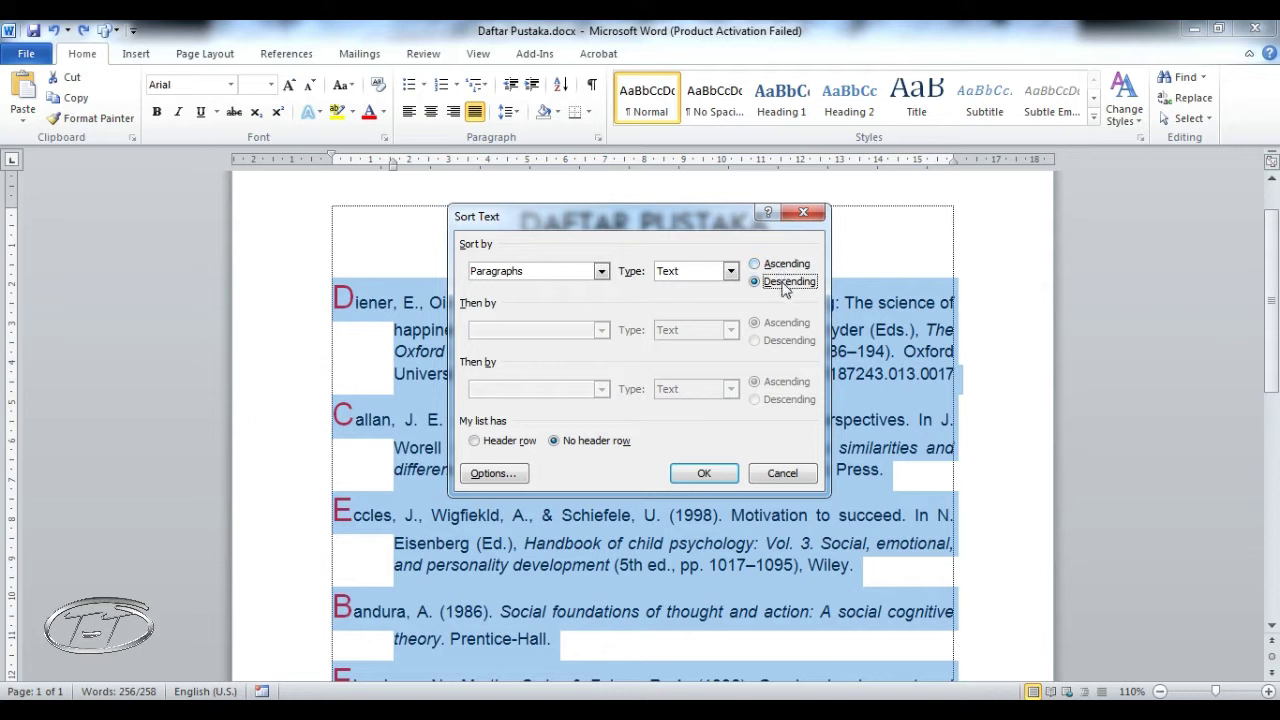
{"action": "left_click", "coordinate": [784, 286]}
{"action": "left_click", "coordinate": [705, 474]}
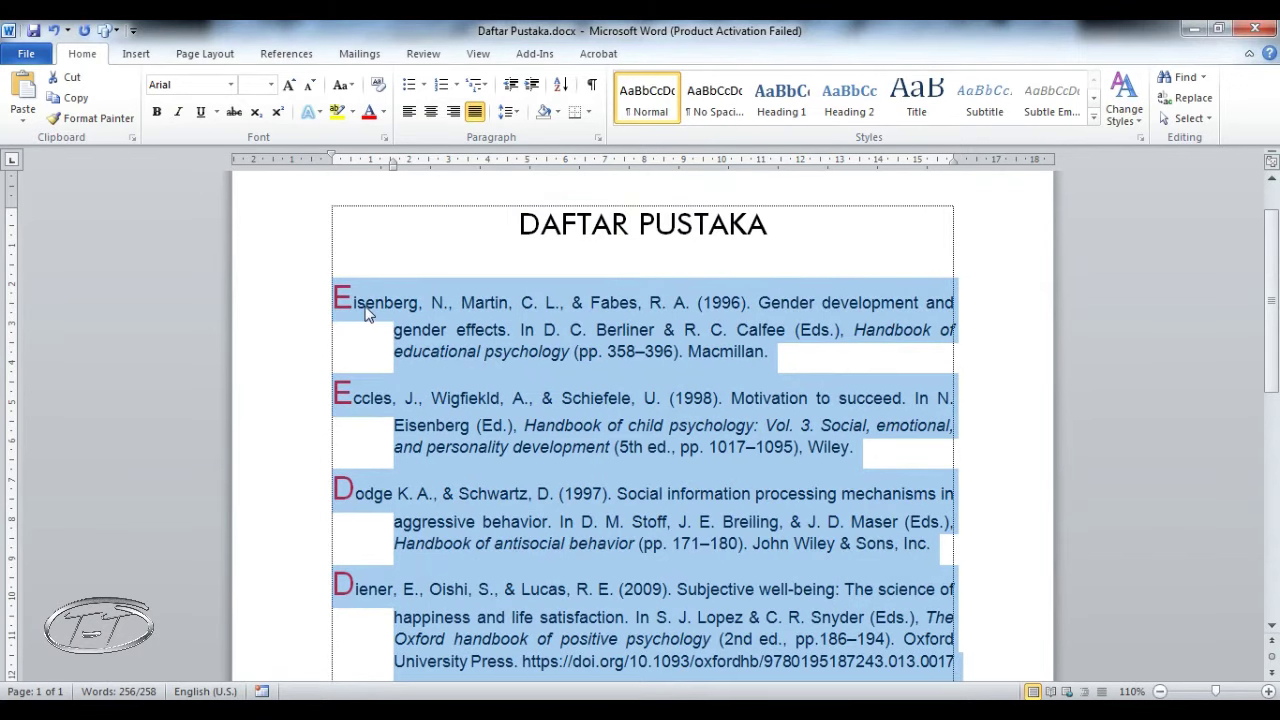
{"action": "scroll", "coordinate": [404, 425], "scroll_direction": "down", "scroll_amount": 2}
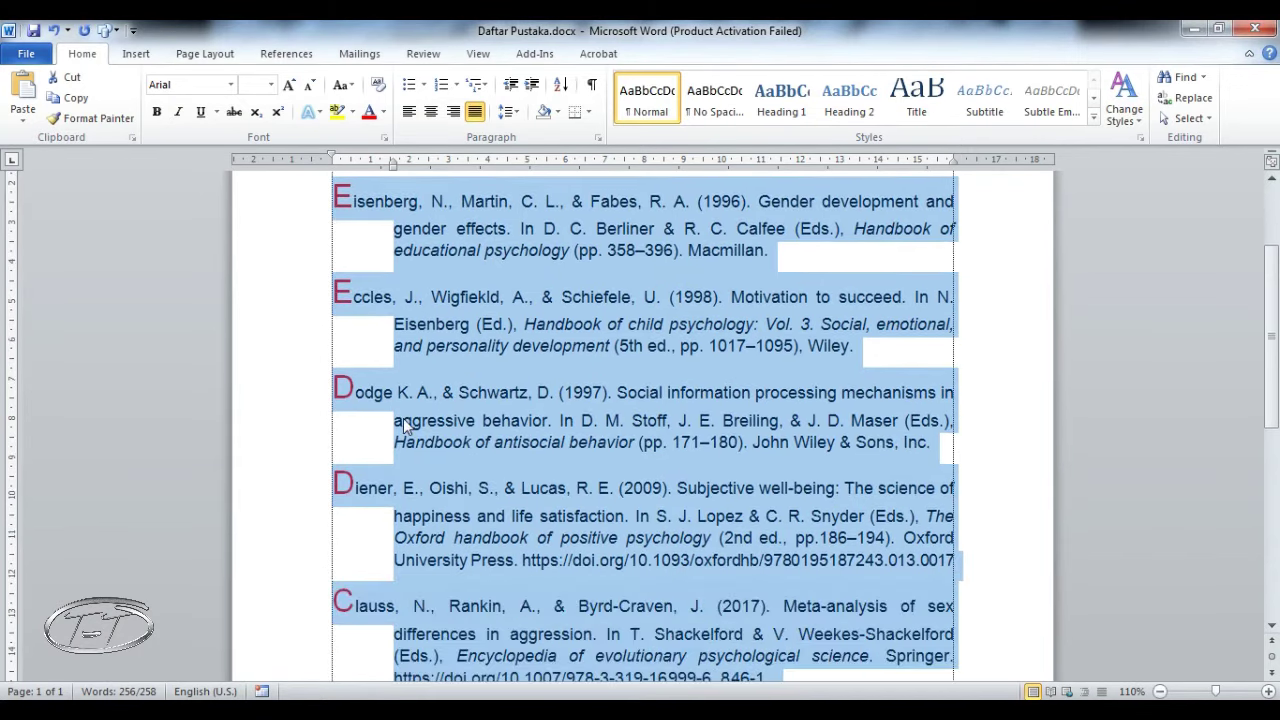
{"action": "scroll", "coordinate": [403, 420], "scroll_direction": "down", "scroll_amount": 3}
{"action": "scroll", "coordinate": [350, 470], "scroll_direction": "down", "scroll_amount": 1}
{"action": "scroll", "coordinate": [352, 500], "scroll_direction": "down", "scroll_amount": 2}
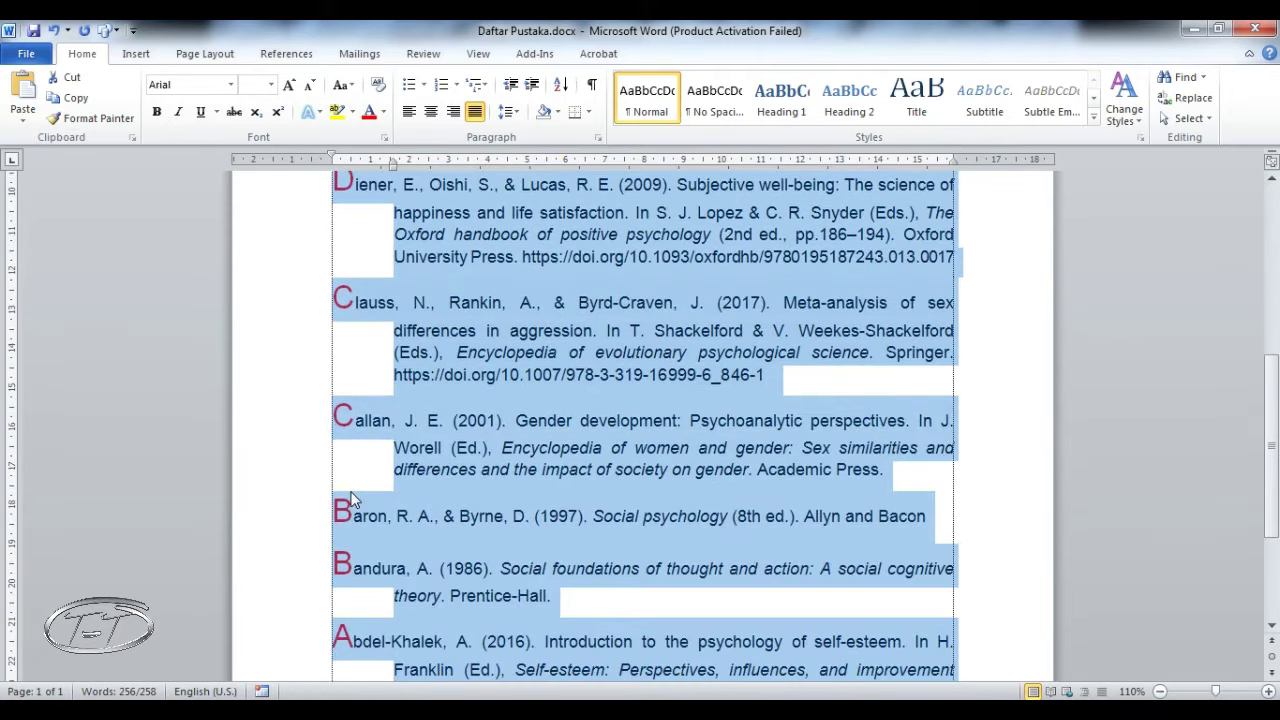
{"action": "scroll", "coordinate": [350, 510], "scroll_direction": "down", "scroll_amount": 2}
{"action": "scroll", "coordinate": [348, 529], "scroll_direction": "down", "scroll_amount": 1}
{"action": "scroll", "coordinate": [510, 489], "scroll_direction": "up", "scroll_amount": 4}
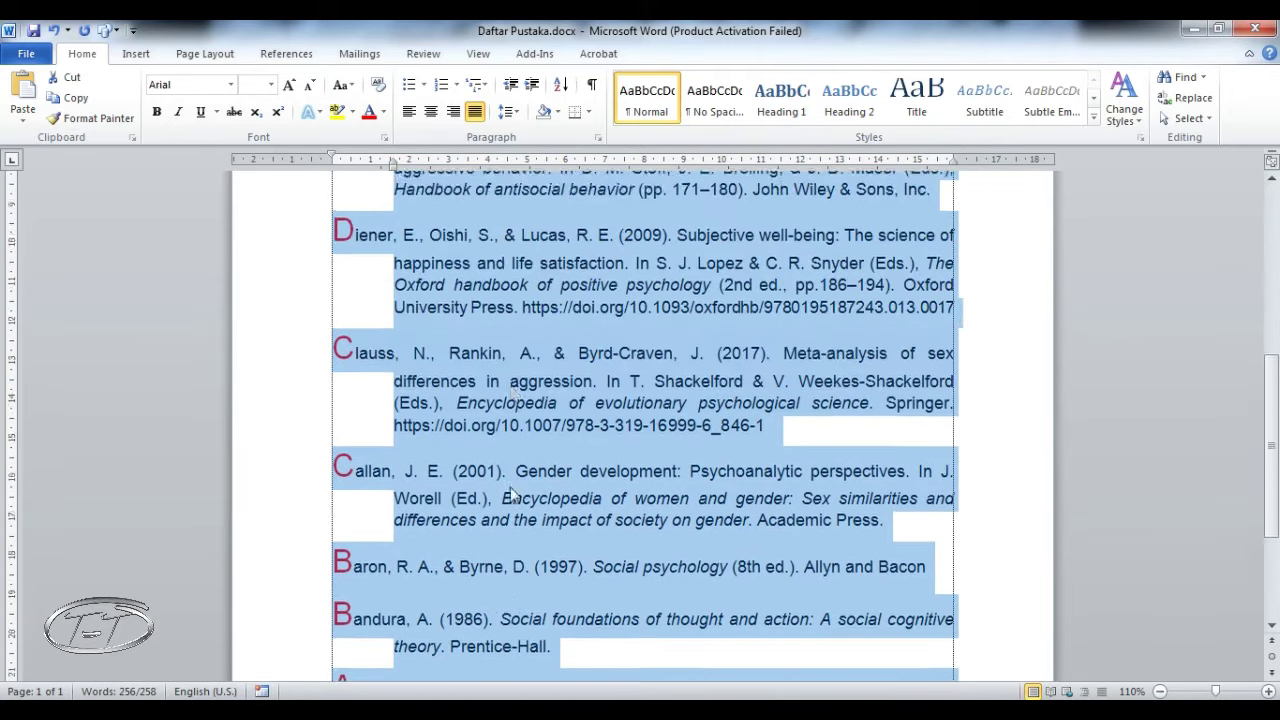
{"action": "scroll", "coordinate": [510, 488], "scroll_direction": "up", "scroll_amount": 2}
{"action": "scroll", "coordinate": [510, 488], "scroll_direction": "up", "scroll_amount": 2}
{"action": "scroll", "coordinate": [510, 486], "scroll_direction": "down", "scroll_amount": 6}
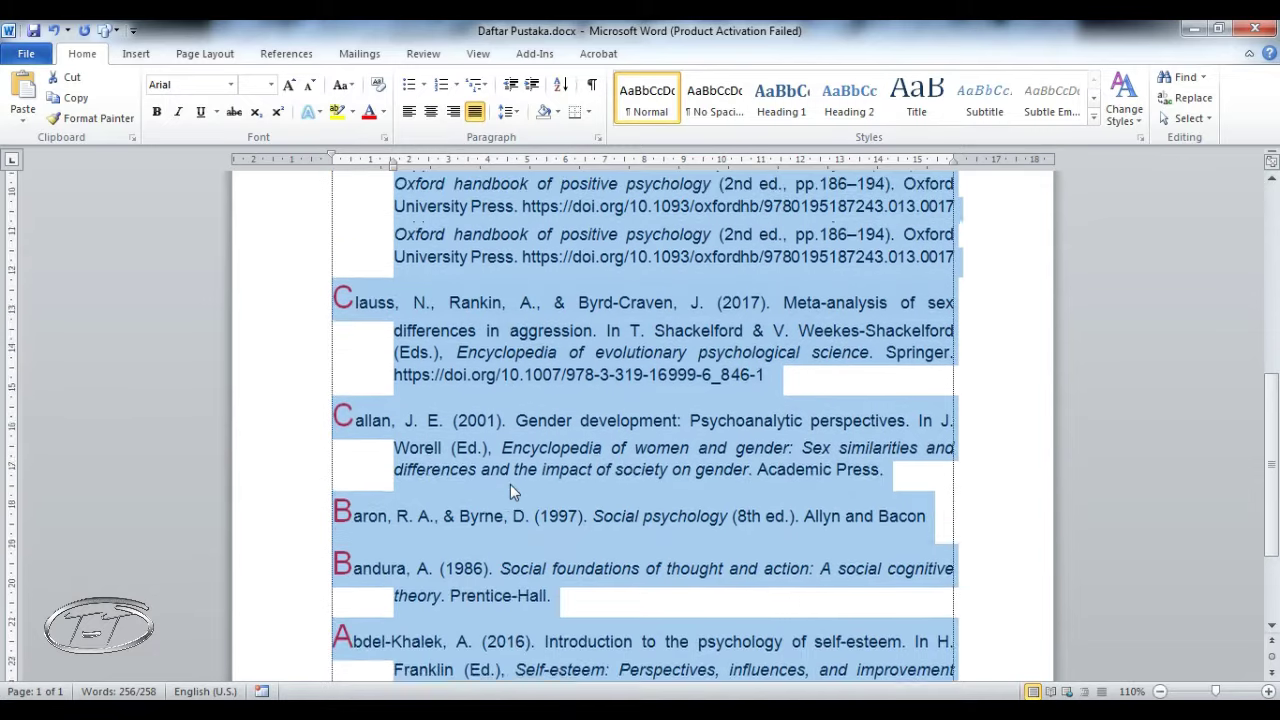
{"action": "scroll", "coordinate": [510, 484], "scroll_direction": "up", "scroll_amount": 3}
{"action": "scroll", "coordinate": [495, 450], "scroll_direction": "up", "scroll_amount": 4}
{"action": "scroll", "coordinate": [477, 413], "scroll_direction": "up", "scroll_amount": 5}
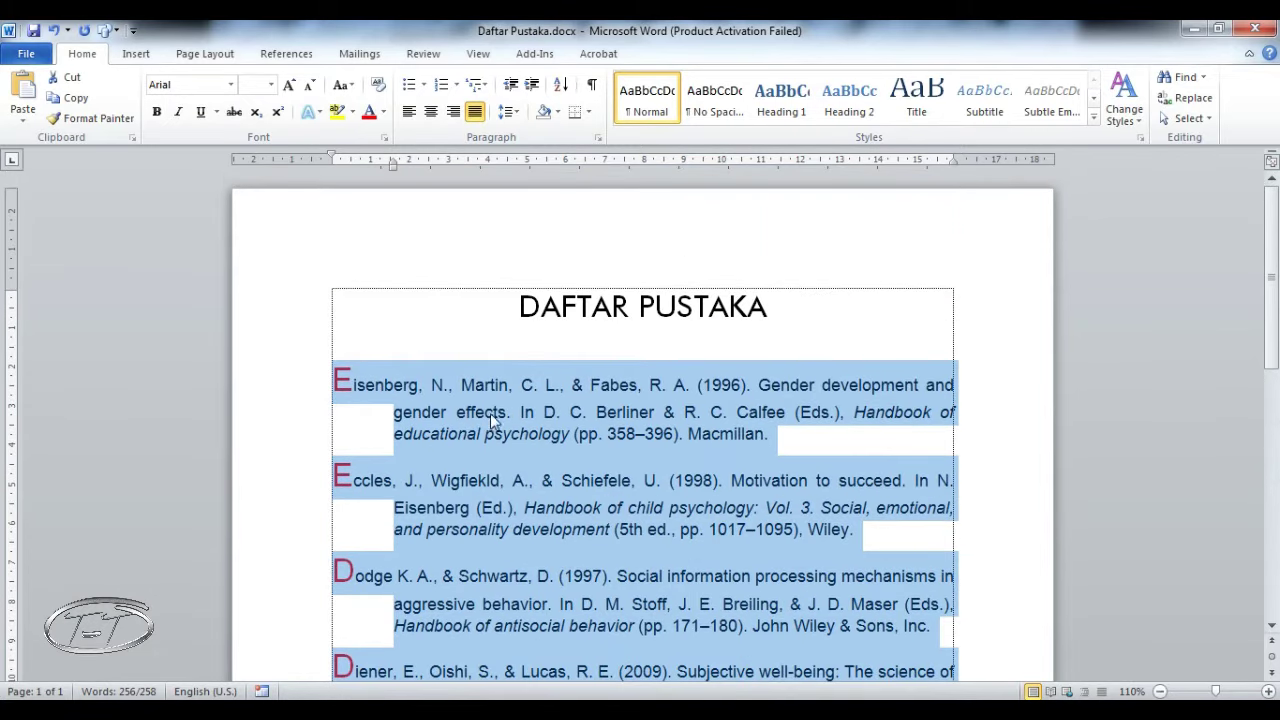
Re-sort the references by paragraph in ascending order so Abdel-Khalek leads, then deselect
{"action": "left_click", "coordinate": [561, 86]}
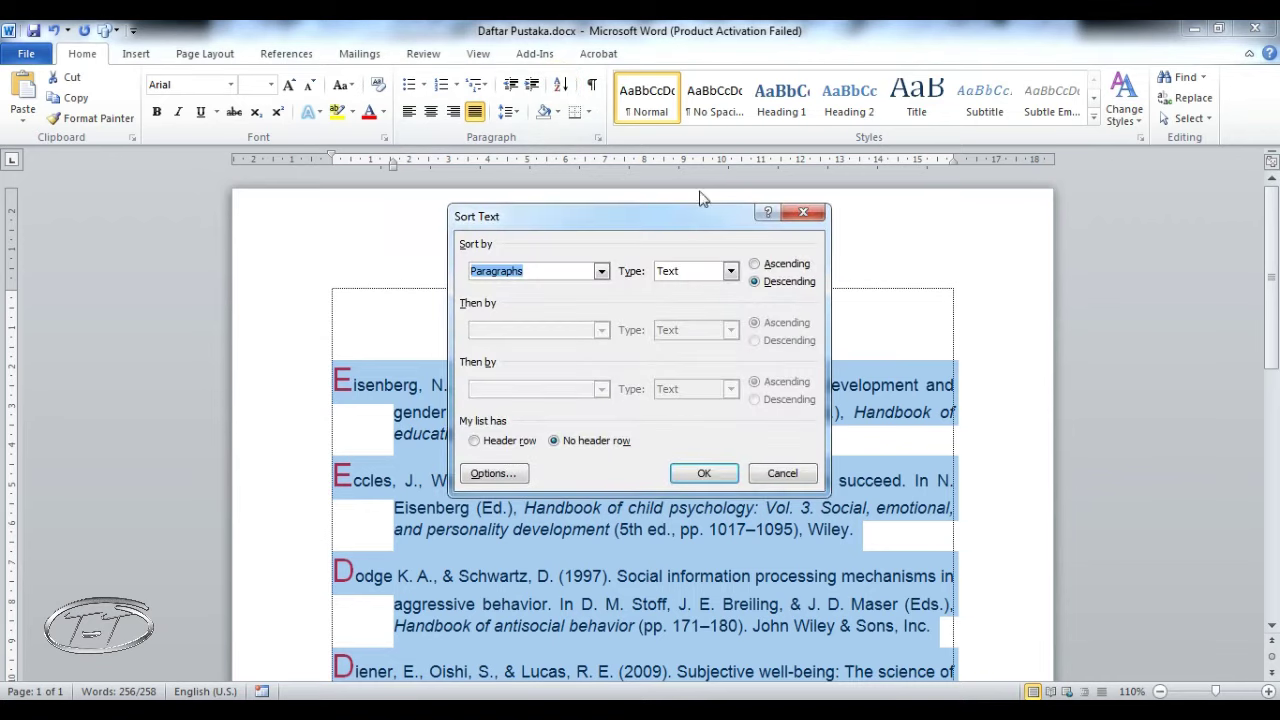
{"action": "left_click", "coordinate": [756, 264]}
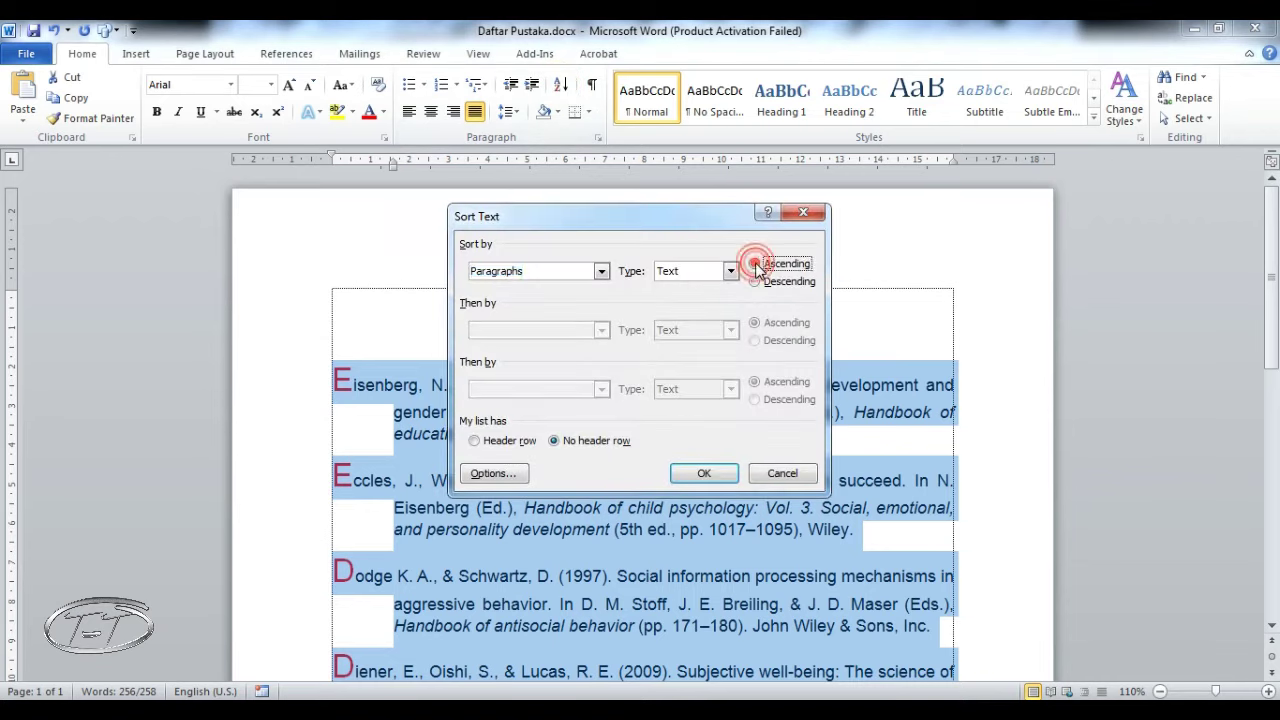
{"action": "left_click", "coordinate": [706, 474]}
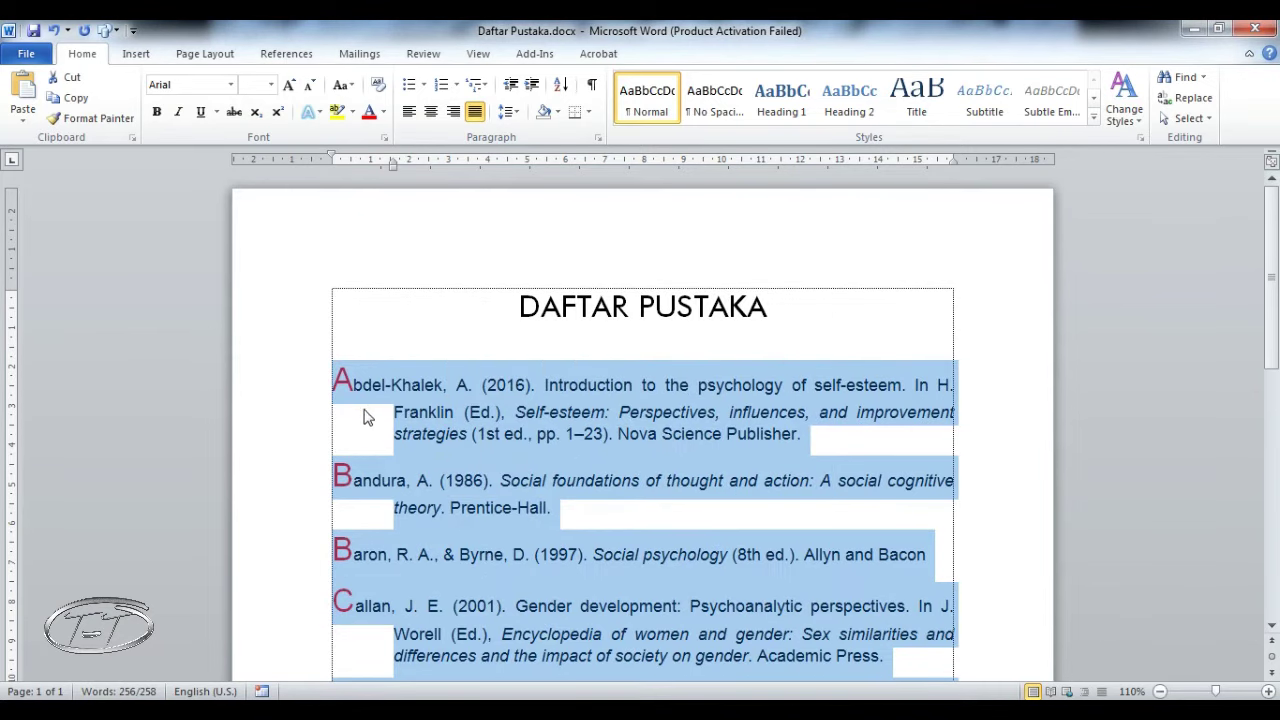
{"action": "scroll", "coordinate": [356, 568], "scroll_direction": "down", "scroll_amount": 2}
{"action": "scroll", "coordinate": [356, 568], "scroll_direction": "down", "scroll_amount": 2}
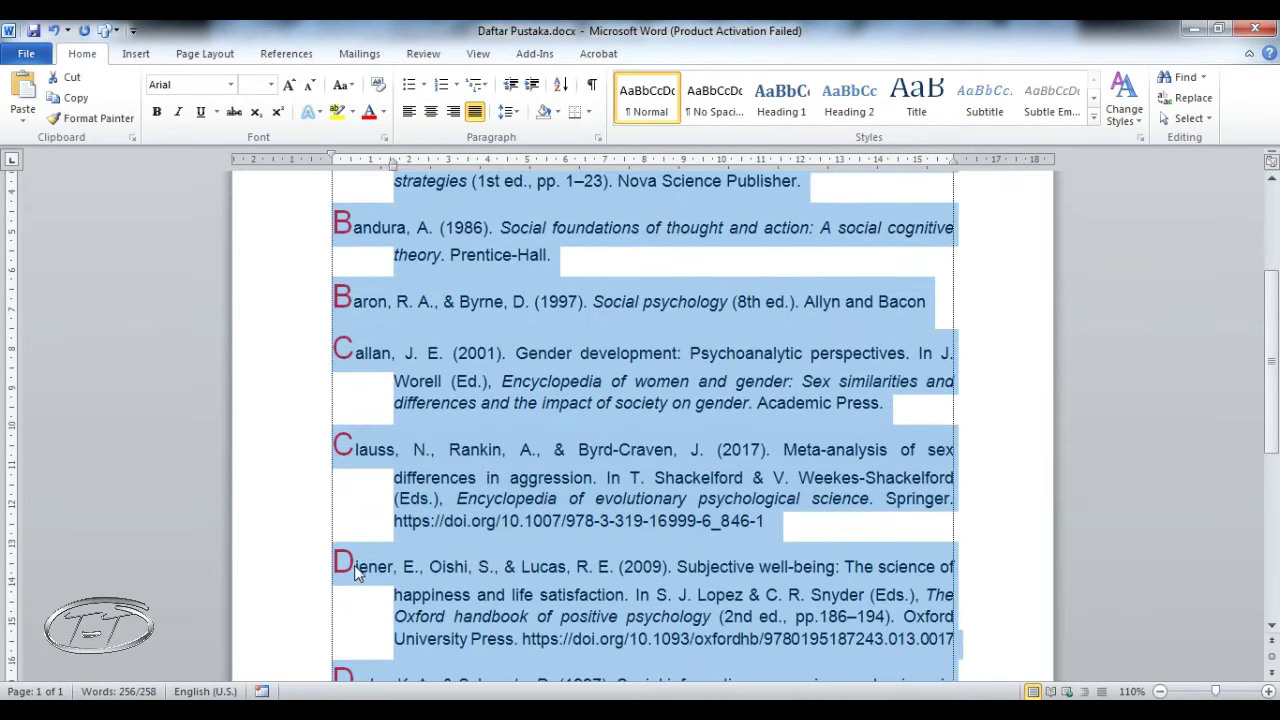
{"action": "scroll", "coordinate": [356, 568], "scroll_direction": "down", "scroll_amount": 3}
{"action": "scroll", "coordinate": [356, 570], "scroll_direction": "down", "scroll_amount": 1}
{"action": "scroll", "coordinate": [356, 570], "scroll_direction": "down", "scroll_amount": 2}
{"action": "scroll", "coordinate": [360, 568], "scroll_direction": "down", "scroll_amount": 1}
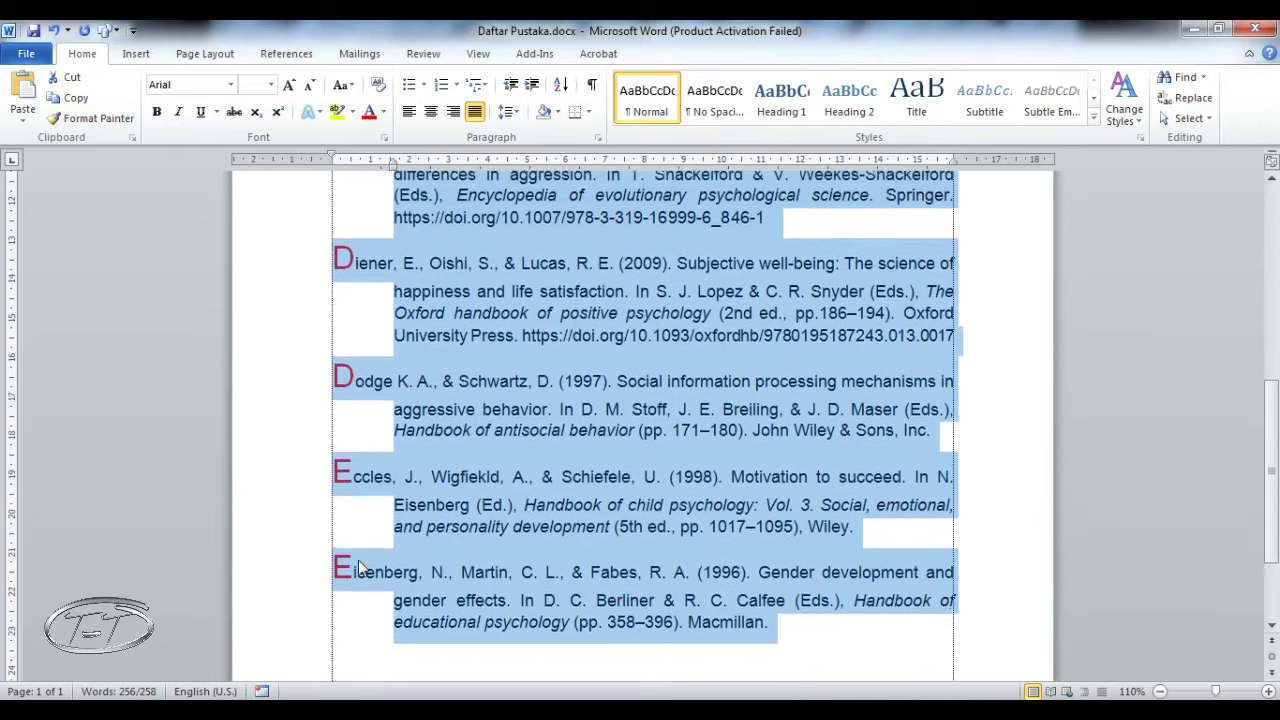
{"action": "scroll", "coordinate": [362, 568], "scroll_direction": "down", "scroll_amount": 1}
{"action": "scroll", "coordinate": [358, 560], "scroll_direction": "down", "scroll_amount": 1}
{"action": "scroll", "coordinate": [360, 565], "scroll_direction": "up", "scroll_amount": 2}
{"action": "scroll", "coordinate": [360, 565], "scroll_direction": "up", "scroll_amount": 4}
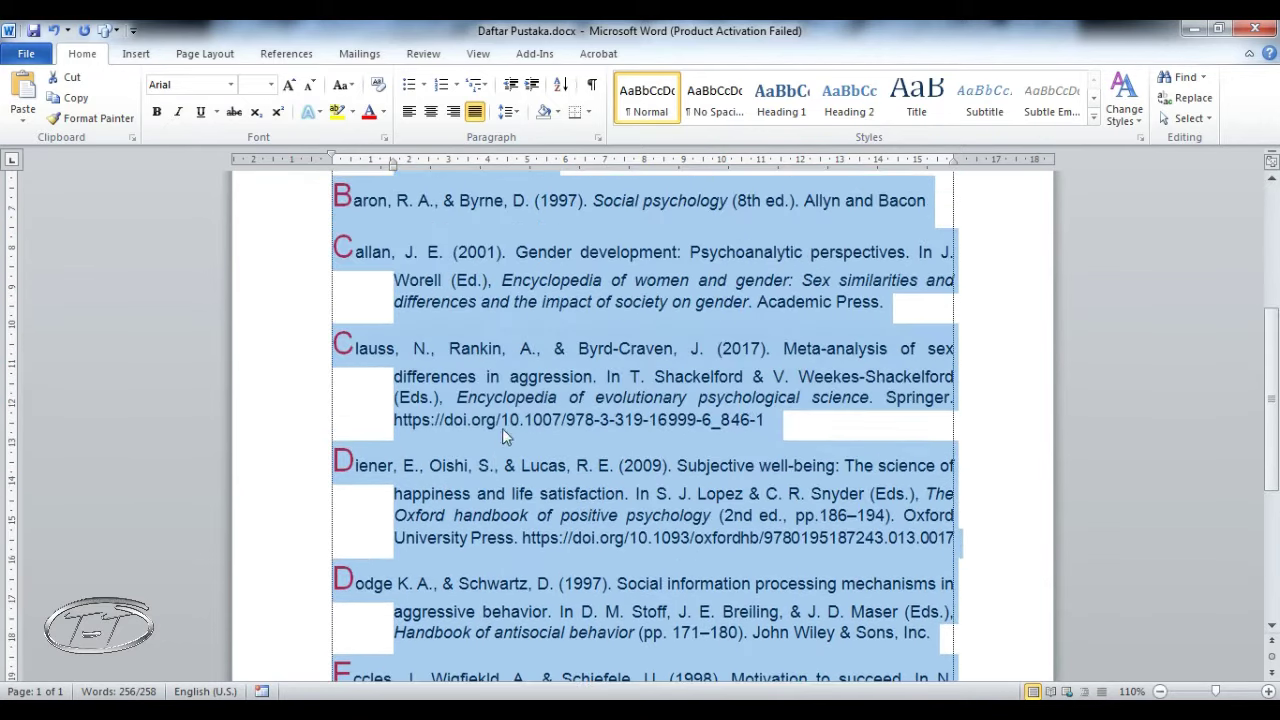
{"action": "left_click", "coordinate": [507, 420]}
{"action": "scroll", "coordinate": [507, 420], "scroll_direction": "up", "scroll_amount": 5}
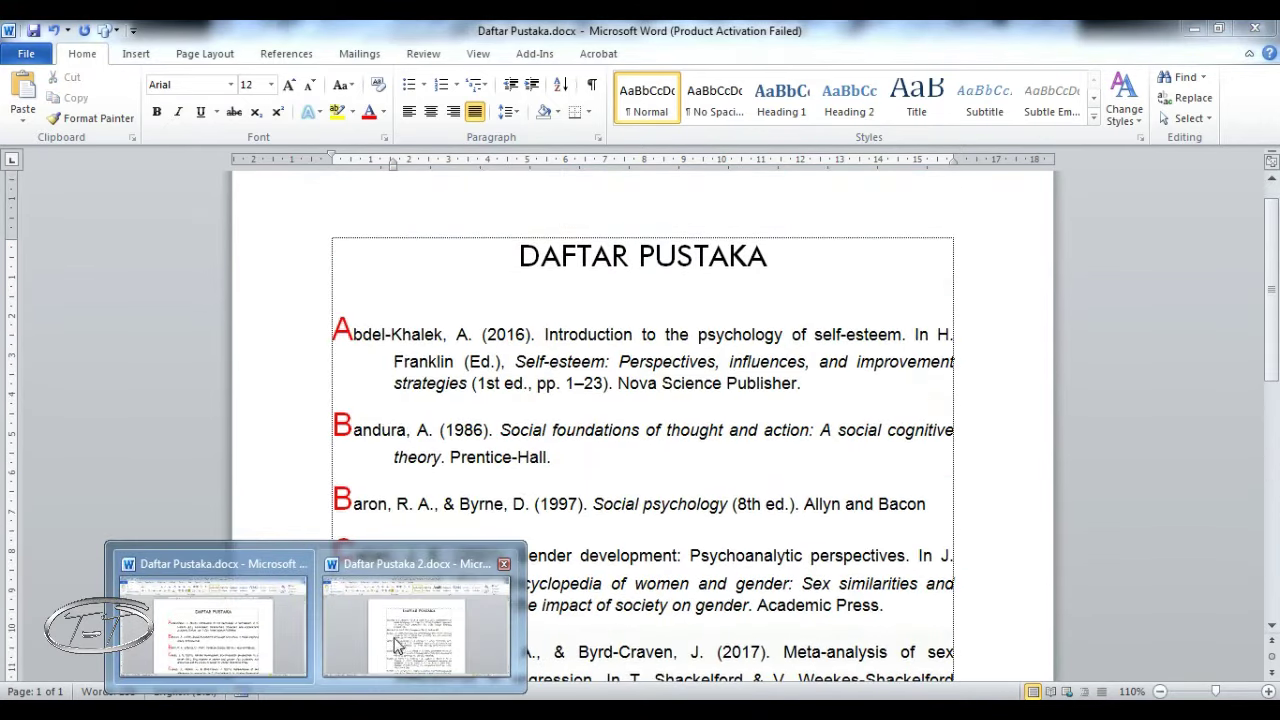
Switch to the Daftar Pustaka 2 document and scroll through its reference list
{"action": "left_click", "coordinate": [397, 643]}
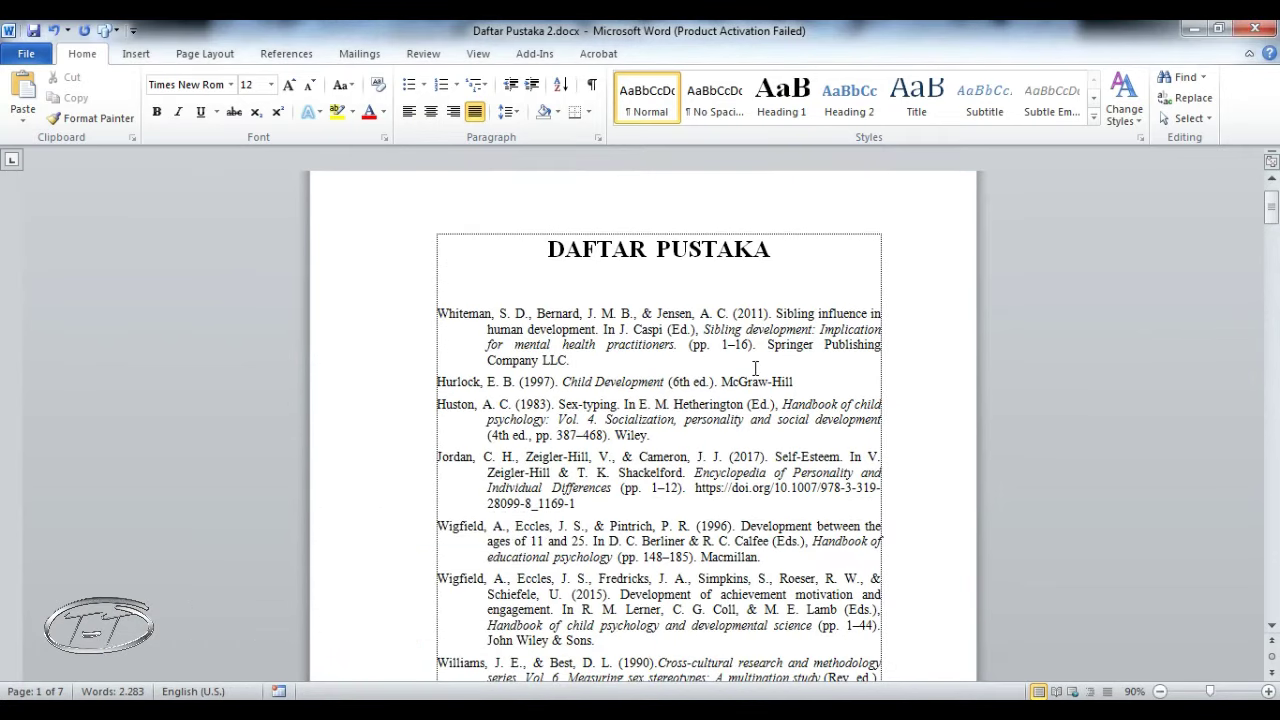
{"action": "left_click", "coordinate": [595, 337]}
{"action": "scroll", "coordinate": [650, 410], "scroll_direction": "down", "scroll_amount": 8}
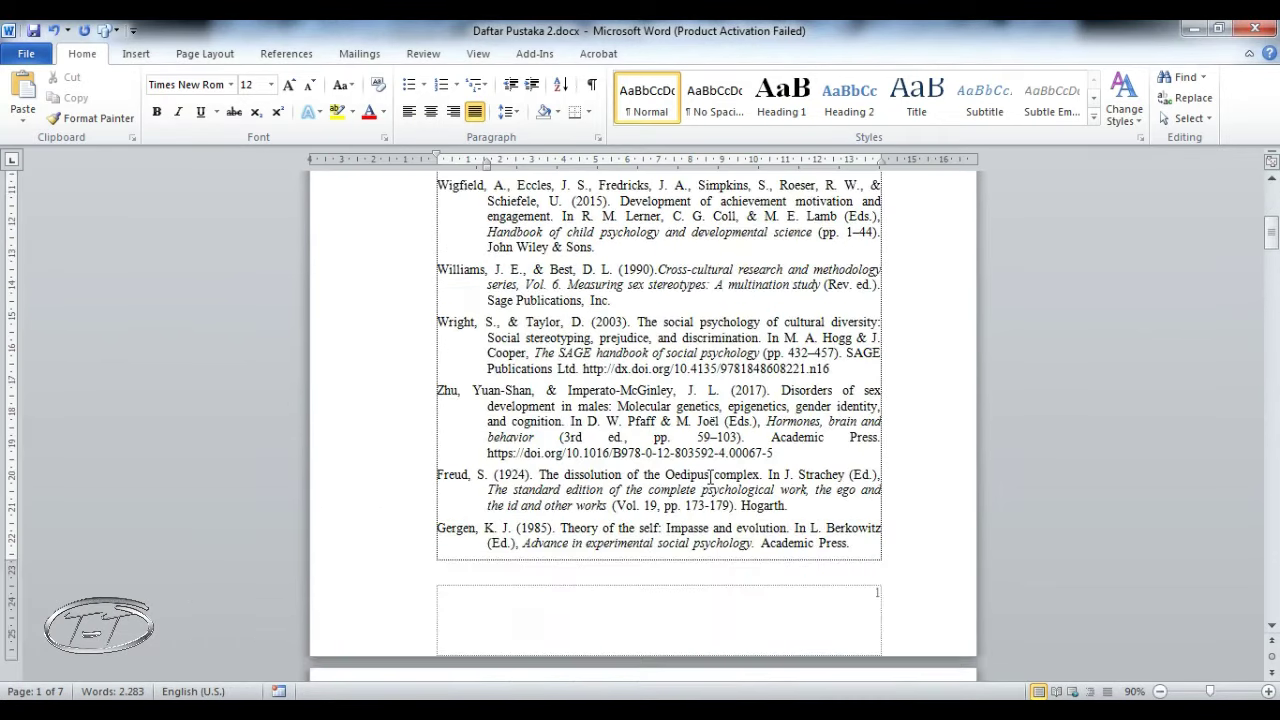
{"action": "scroll", "coordinate": [700, 480], "scroll_direction": "down", "scroll_amount": 8}
{"action": "scroll", "coordinate": [702, 483], "scroll_direction": "down", "scroll_amount": 6}
{"action": "scroll", "coordinate": [702, 481], "scroll_direction": "down", "scroll_amount": 5}
{"action": "scroll", "coordinate": [700, 480], "scroll_direction": "down", "scroll_amount": 5}
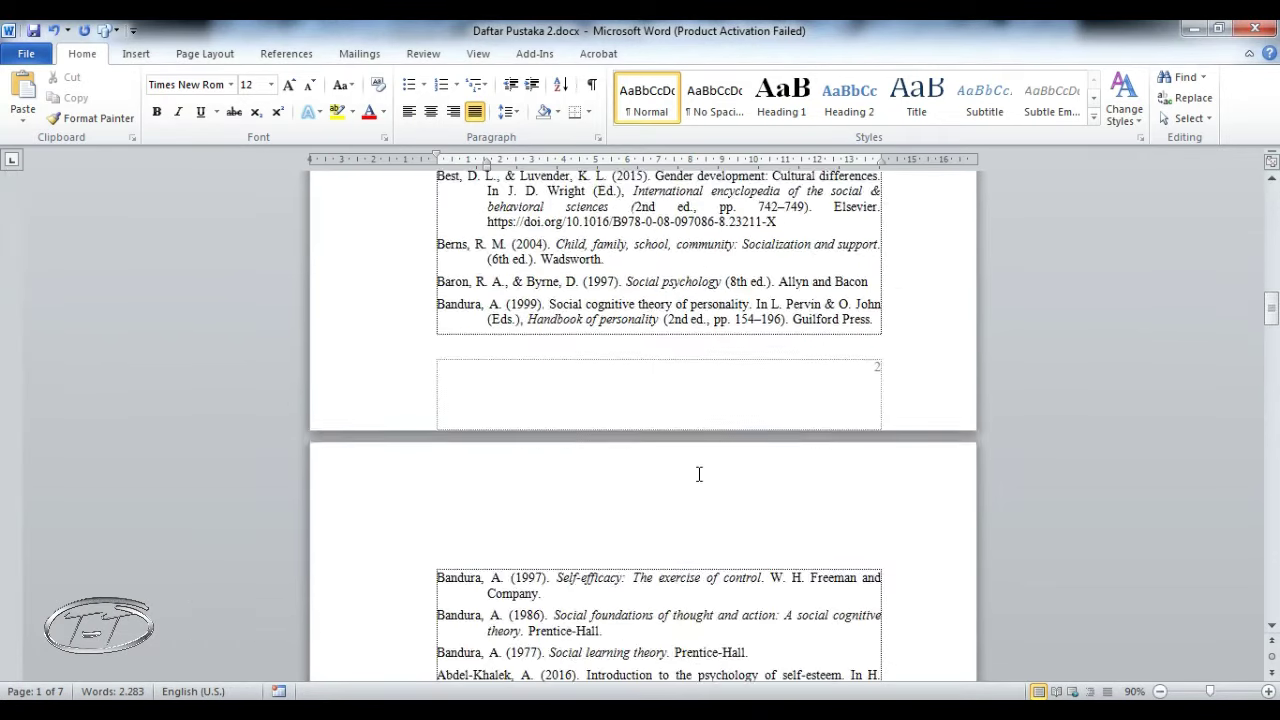
{"action": "scroll", "coordinate": [699, 479], "scroll_direction": "down", "scroll_amount": 5}
{"action": "scroll", "coordinate": [697, 478], "scroll_direction": "down", "scroll_amount": 5}
{"action": "scroll", "coordinate": [697, 478], "scroll_direction": "down", "scroll_amount": 4}
{"action": "scroll", "coordinate": [696, 479], "scroll_direction": "down", "scroll_amount": 5}
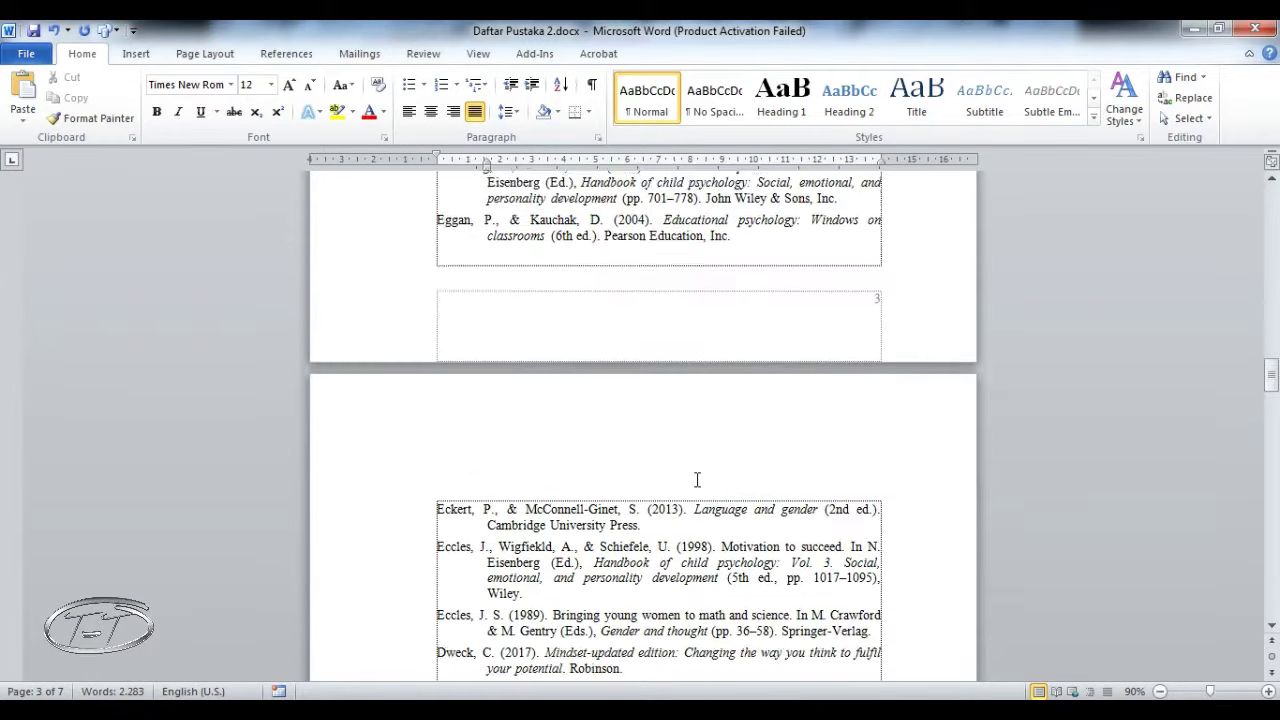
{"action": "scroll", "coordinate": [694, 481], "scroll_direction": "down", "scroll_amount": 2}
{"action": "scroll", "coordinate": [694, 481], "scroll_direction": "down", "scroll_amount": 3}
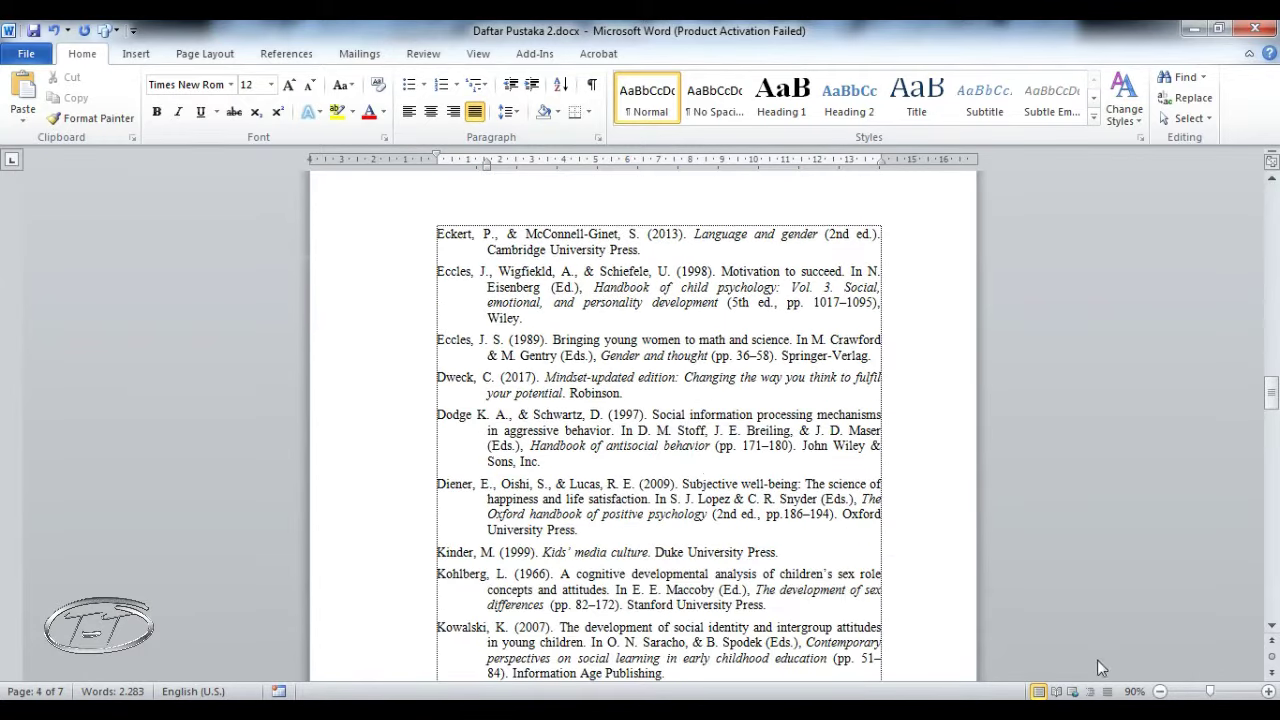
Zoom out to 30% so all seven pages show at once
{"action": "left_click", "coordinate": [1160, 691]}
{"action": "left_click", "coordinate": [1160, 691]}
{"action": "left_click", "coordinate": [1160, 691]}
{"action": "left_click", "coordinate": [1160, 691]}
{"action": "left_click", "coordinate": [1160, 691]}
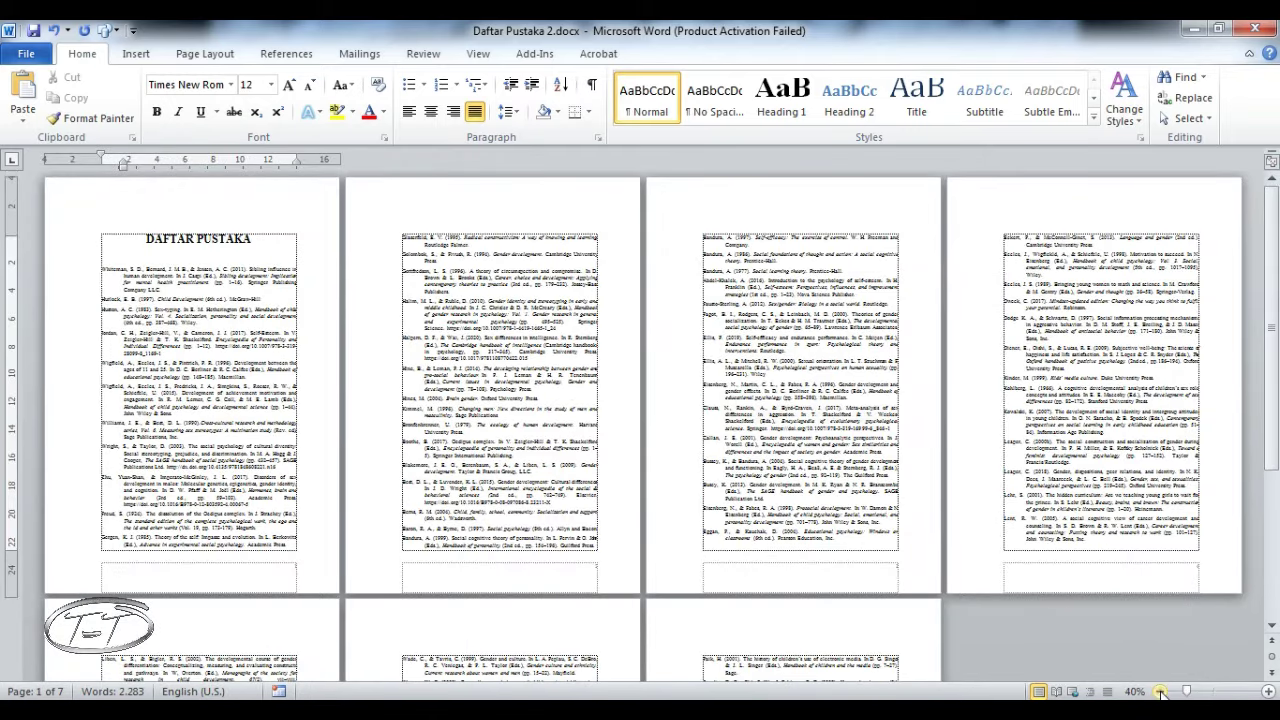
{"action": "left_click", "coordinate": [1160, 691]}
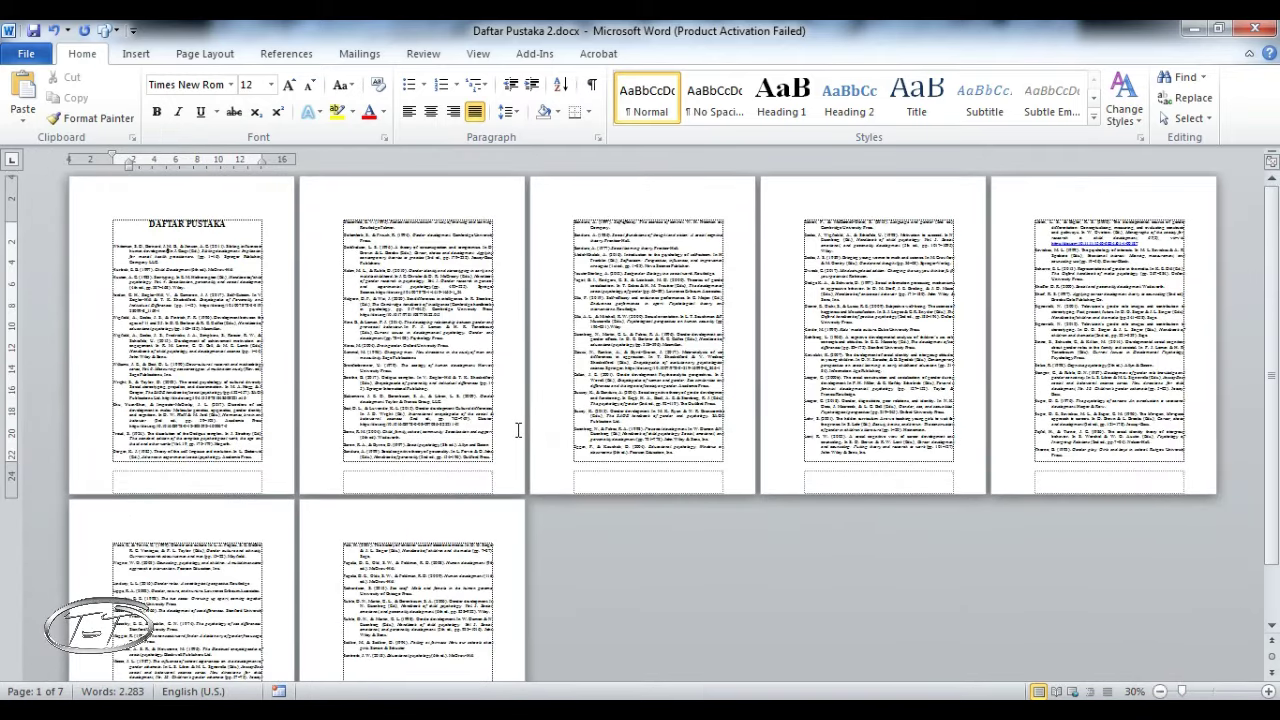
{"action": "scroll", "coordinate": [246, 297], "scroll_direction": "down", "scroll_amount": 3}
{"action": "scroll", "coordinate": [290, 308], "scroll_direction": "down", "scroll_amount": 1}
{"action": "scroll", "coordinate": [222, 246], "scroll_direction": "up", "scroll_amount": 2}
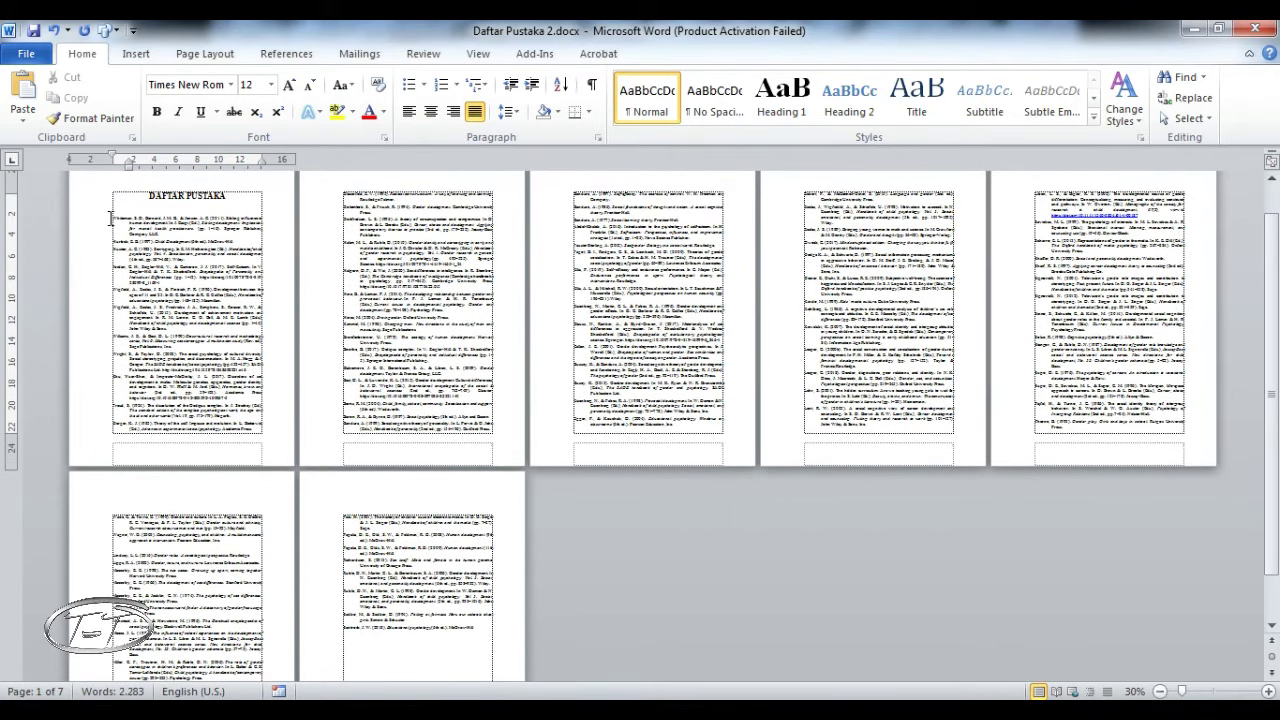
Select all seven pages of references and sort them by paragraph ascending A–Z
{"action": "mouse_move", "coordinate": [110, 218]}
{"action": "left_mouse_down"}
{"action": "mouse_move", "coordinate": [497, 624]}
{"action": "mouse_move", "coordinate": [493, 635]}
{"action": "left_mouse_up"}
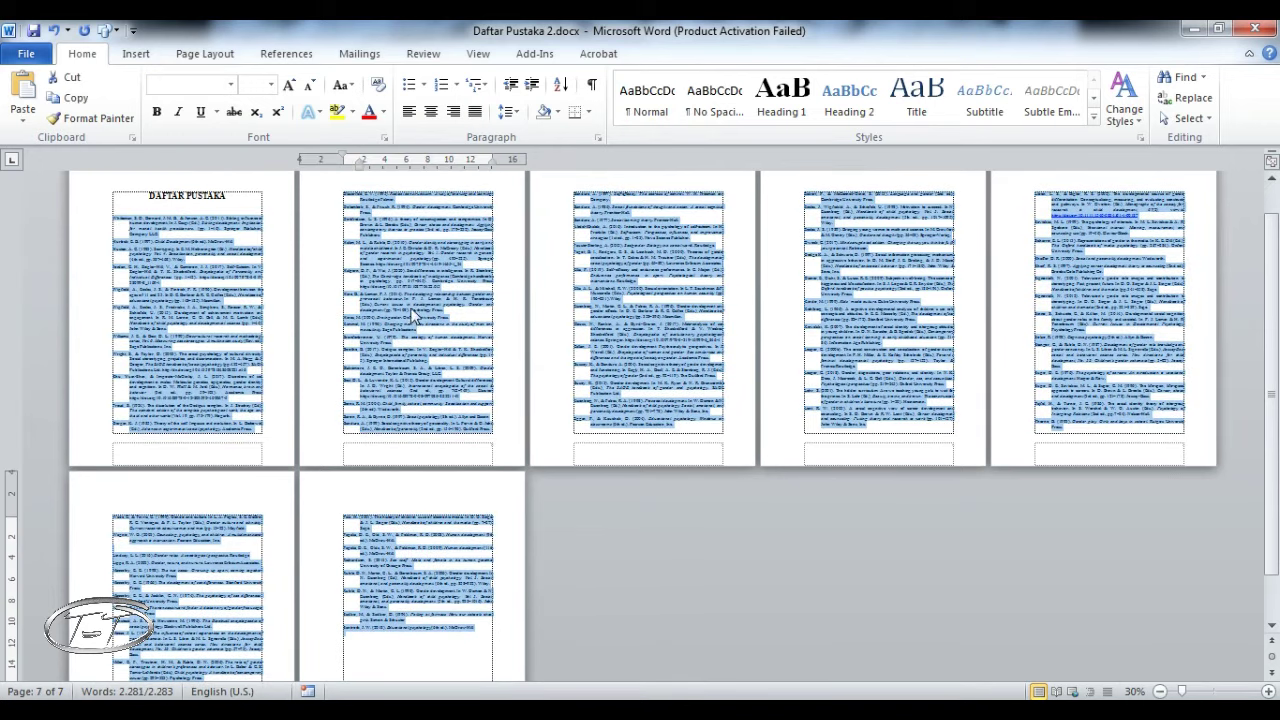
{"action": "left_click", "coordinate": [562, 88]}
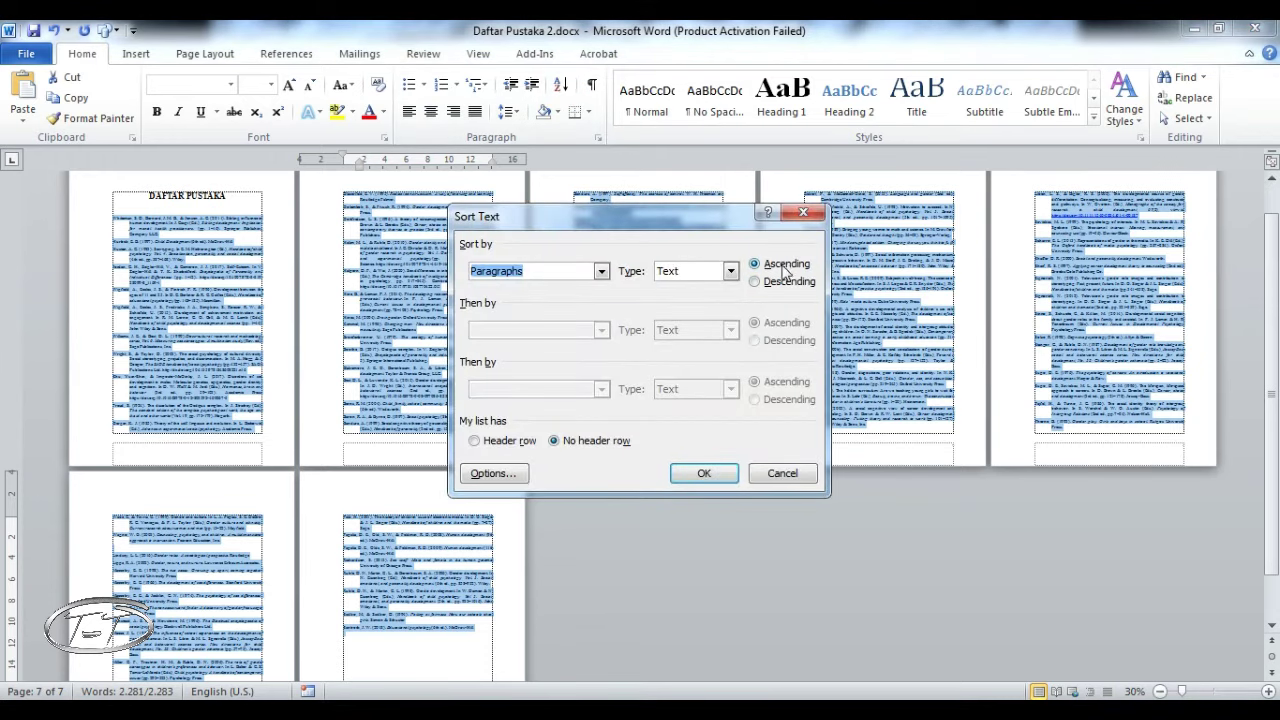
{"action": "left_click", "coordinate": [704, 474]}
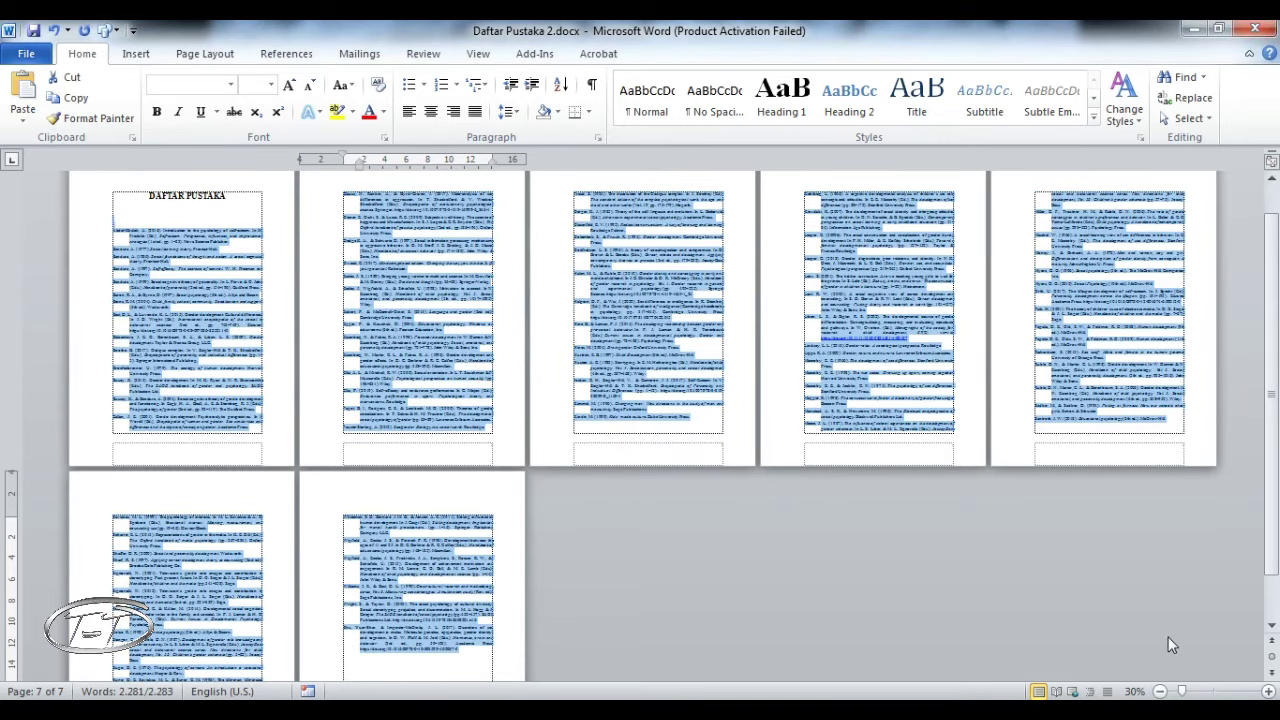
{"action": "left_click", "coordinate": [419, 340]}
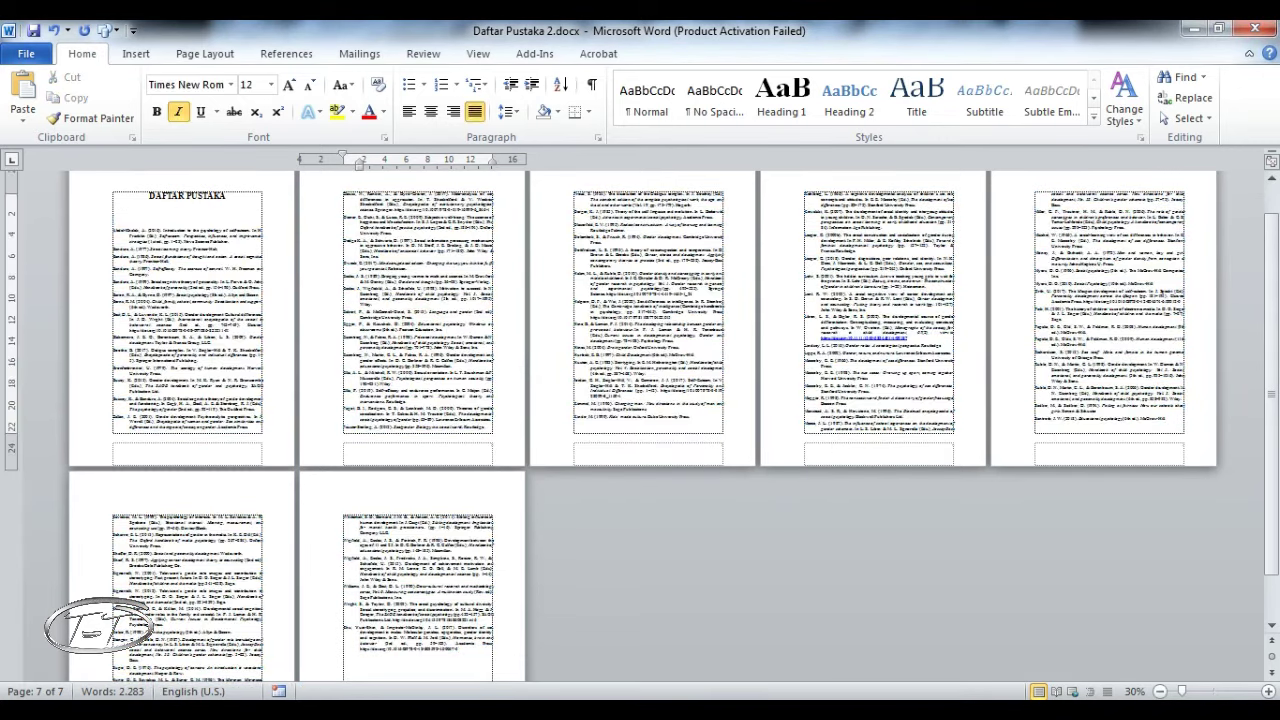
{"action": "left_click", "coordinate": [1266, 691]}
{"action": "left_click", "coordinate": [1266, 691]}
{"action": "left_click", "coordinate": [1266, 691]}
{"action": "left_click", "coordinate": [1266, 691]}
{"action": "left_click", "coordinate": [1266, 691]}
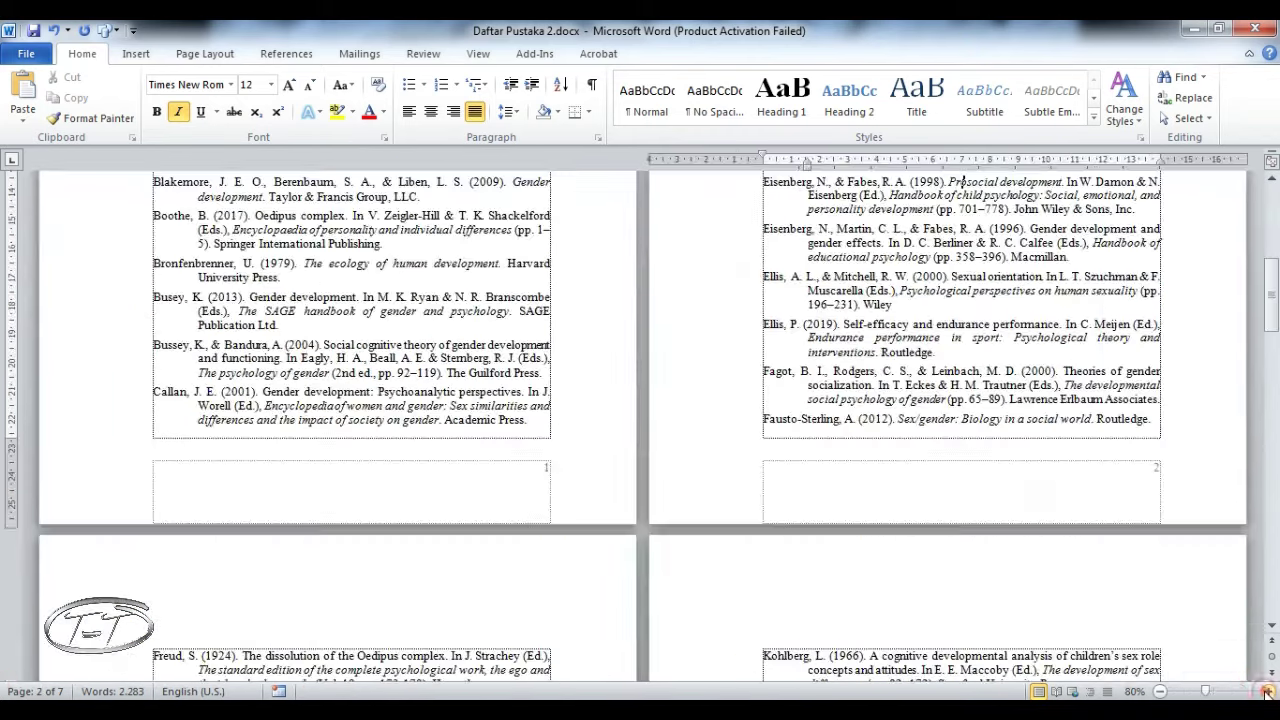
{"action": "scroll", "coordinate": [440, 357], "scroll_direction": "up", "scroll_amount": 5}
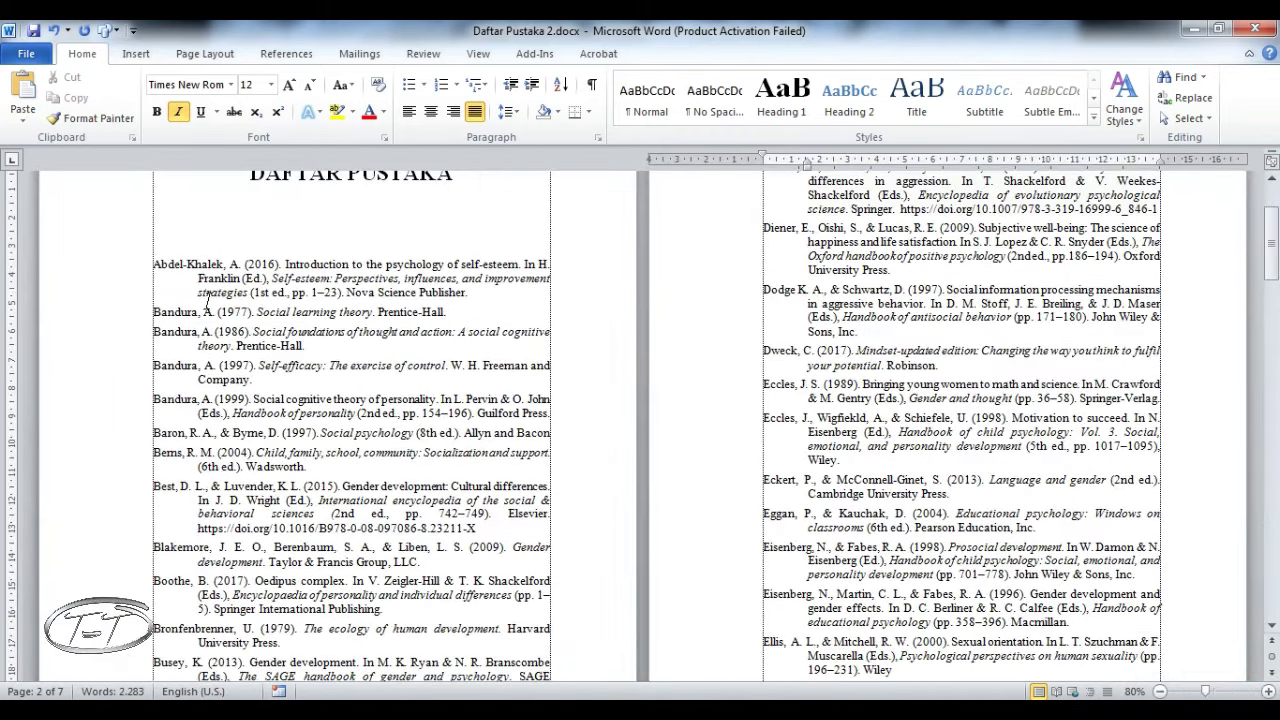
{"action": "scroll", "coordinate": [217, 413], "scroll_direction": "down", "scroll_amount": 3}
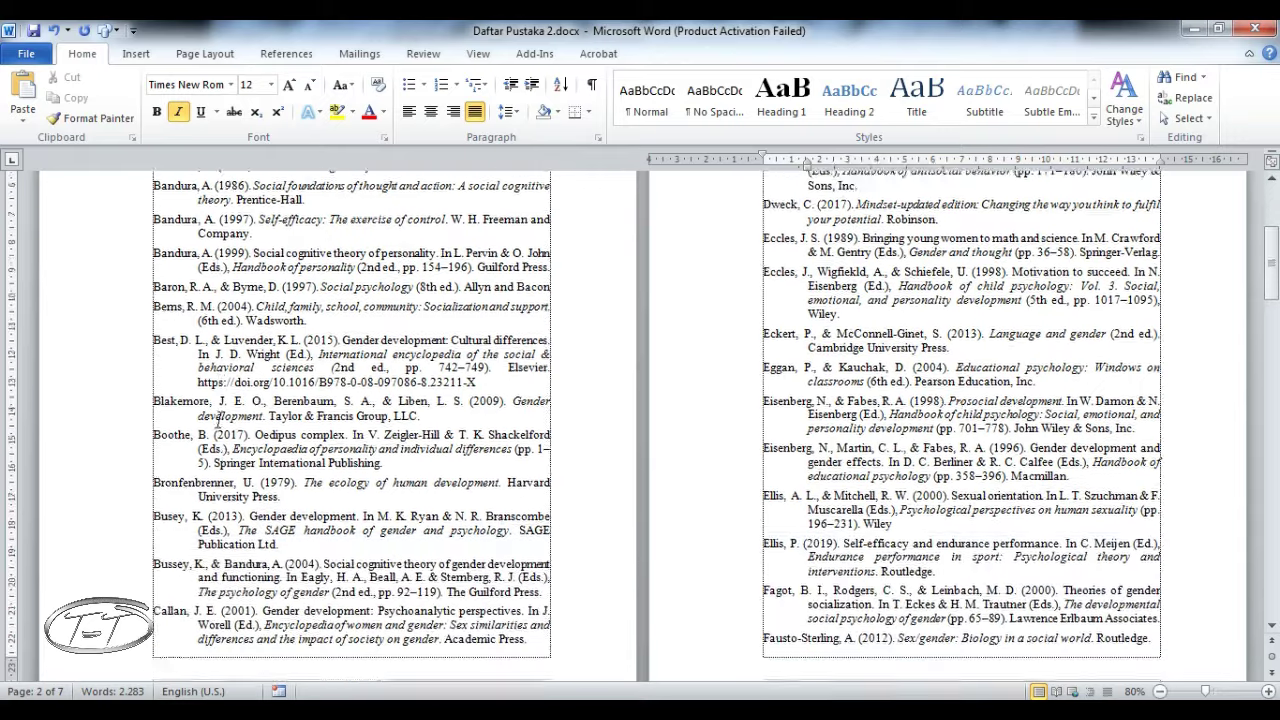
{"action": "scroll", "coordinate": [1079, 487], "scroll_direction": "up", "scroll_amount": 4}
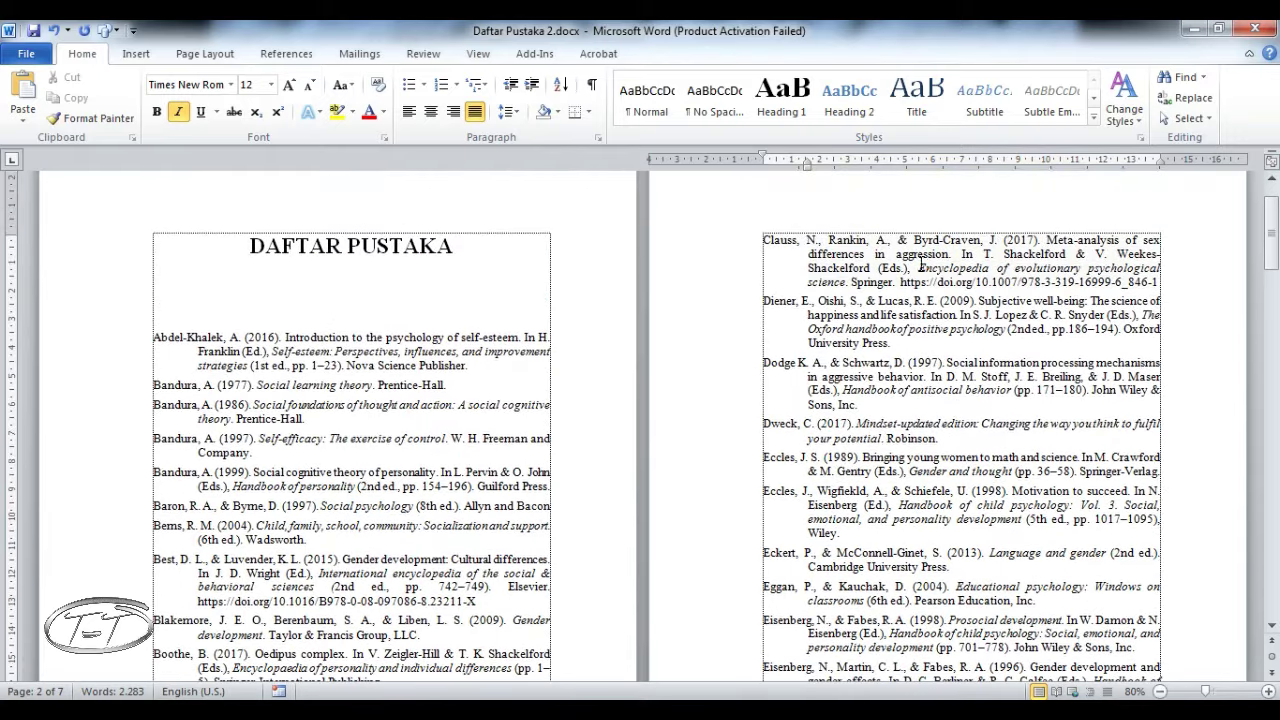
{"action": "scroll", "coordinate": [943, 290], "scroll_direction": "down", "scroll_amount": 2}
{"action": "scroll", "coordinate": [890, 350], "scroll_direction": "down", "scroll_amount": 1}
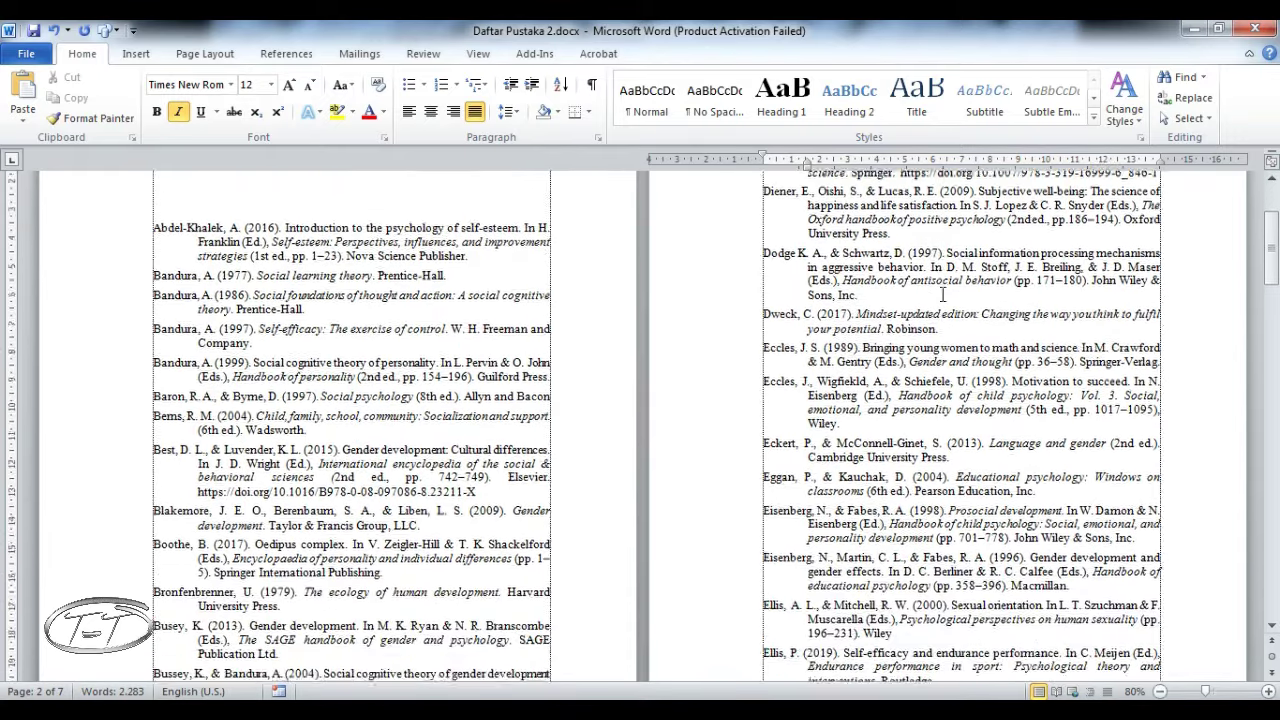
{"action": "scroll", "coordinate": [834, 407], "scroll_direction": "down", "scroll_amount": 2}
{"action": "scroll", "coordinate": [757, 409], "scroll_direction": "down", "scroll_amount": 4}
{"action": "scroll", "coordinate": [306, 341], "scroll_direction": "down", "scroll_amount": 4}
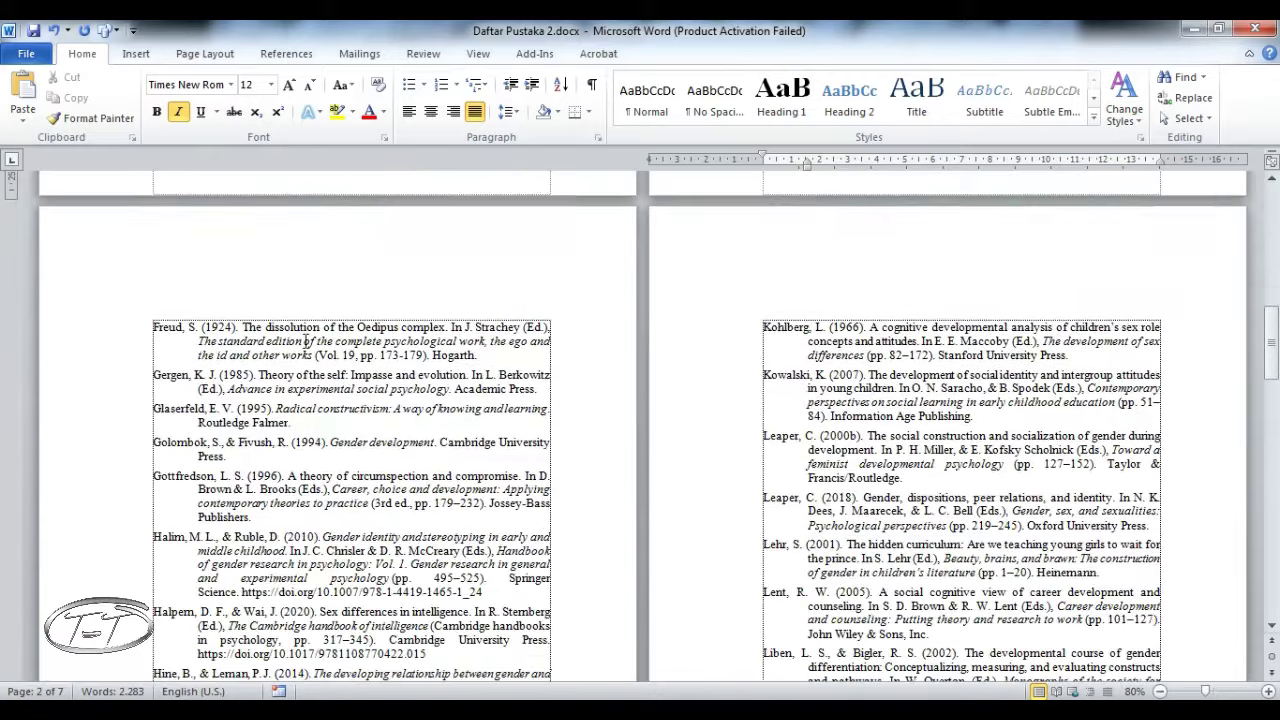
{"action": "scroll", "coordinate": [306, 341], "scroll_direction": "down", "scroll_amount": 2}
{"action": "scroll", "coordinate": [305, 341], "scroll_direction": "down", "scroll_amount": 1}
{"action": "scroll", "coordinate": [304, 342], "scroll_direction": "down", "scroll_amount": 2}
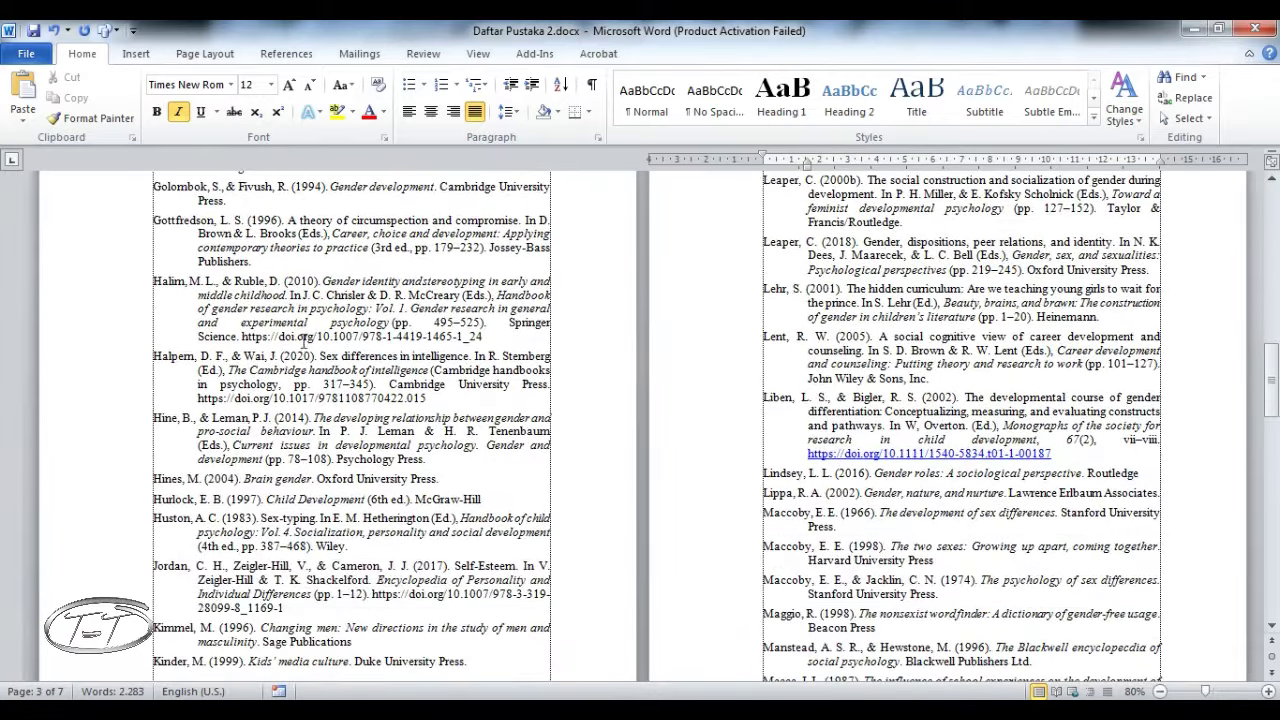
{"action": "scroll", "coordinate": [966, 409], "scroll_direction": "down", "scroll_amount": 1}
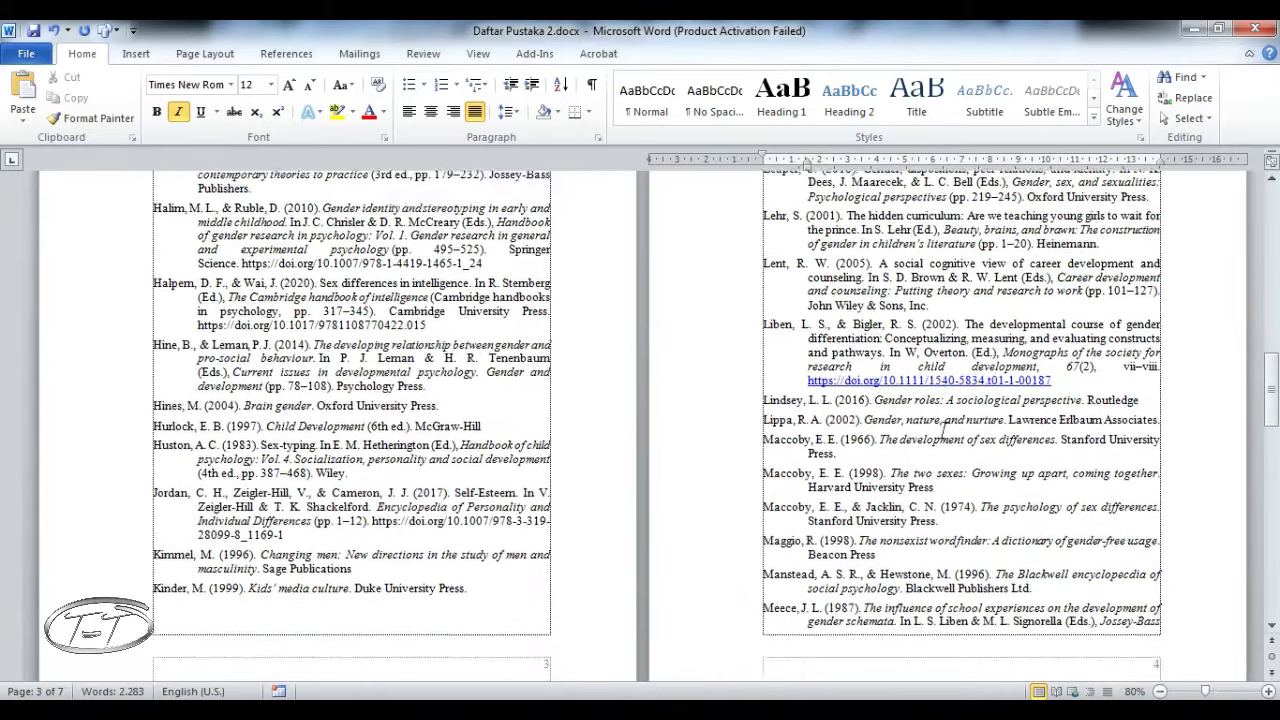
{"action": "scroll", "coordinate": [942, 429], "scroll_direction": "down", "scroll_amount": 2}
{"action": "scroll", "coordinate": [940, 428], "scroll_direction": "down", "scroll_amount": 2}
{"action": "scroll", "coordinate": [935, 428], "scroll_direction": "down", "scroll_amount": 4}
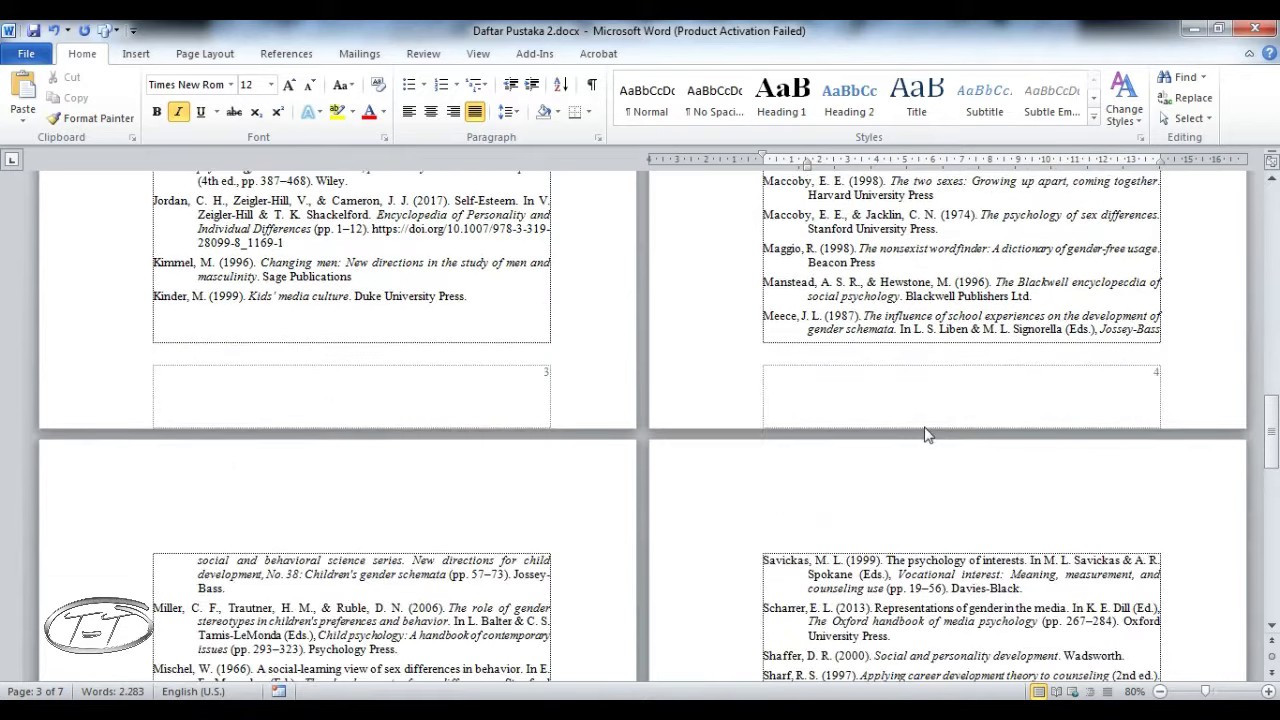
{"action": "scroll", "coordinate": [930, 428], "scroll_direction": "down", "scroll_amount": 3}
{"action": "scroll", "coordinate": [927, 427], "scroll_direction": "down", "scroll_amount": 2}
{"action": "scroll", "coordinate": [925, 428], "scroll_direction": "down", "scroll_amount": 3}
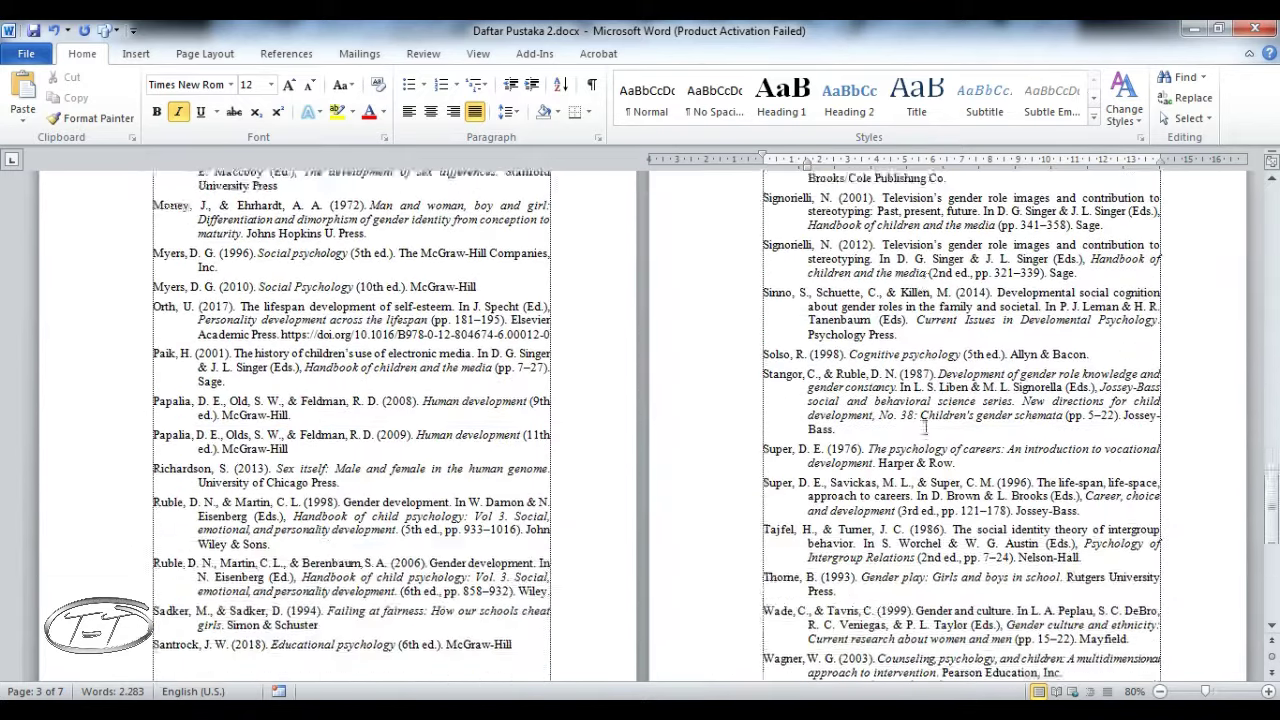
{"action": "scroll", "coordinate": [923, 428], "scroll_direction": "down", "scroll_amount": 4}
{"action": "scroll", "coordinate": [924, 428], "scroll_direction": "down", "scroll_amount": 6}
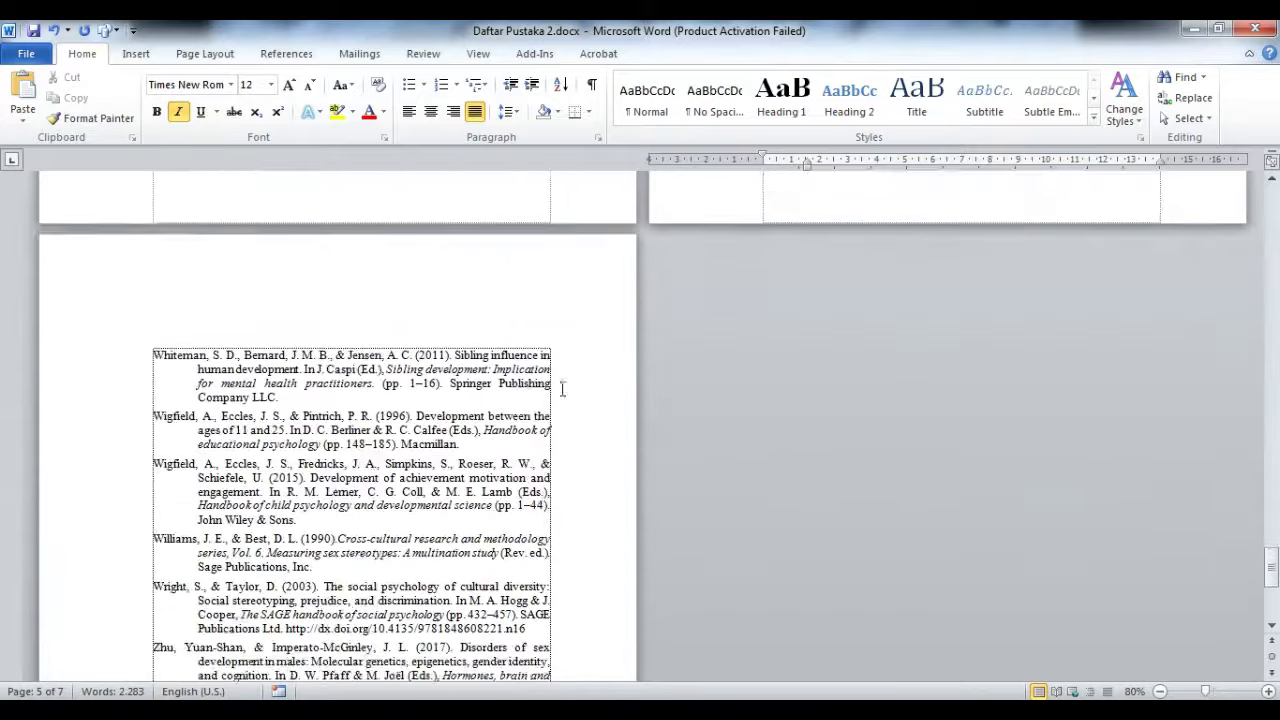